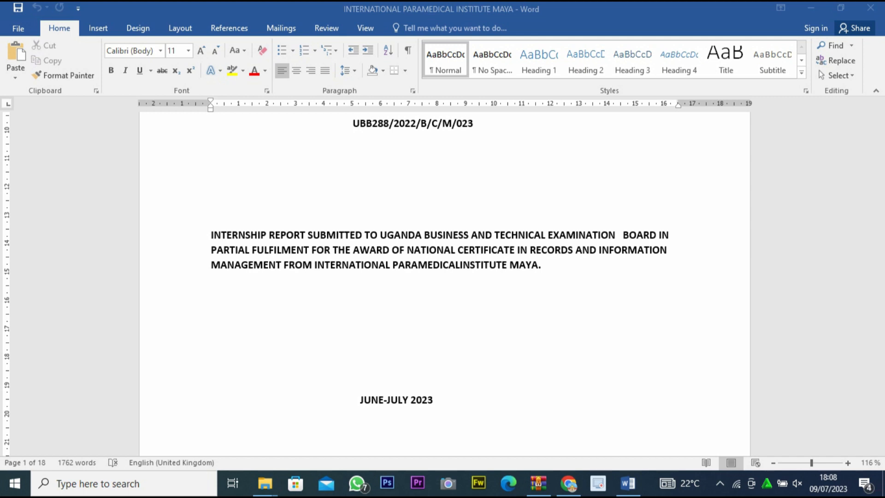
Look through the internship report from the title page past the declaration, approval, acknowledgment and abstract to the start of Chapter One.
scroll(445, 276, down, 8)
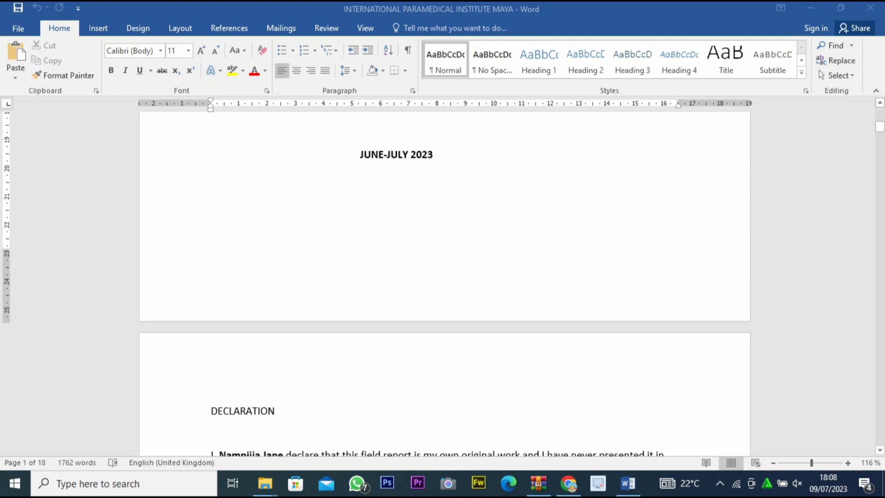
scroll(444, 277, up, 5)
scroll(444, 276, down, 6)
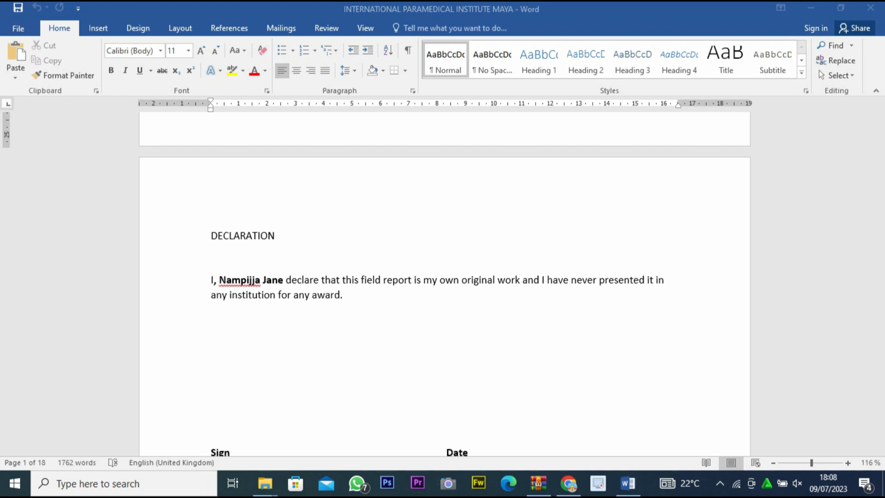
scroll(445, 284, up, 7)
scroll(445, 283, down, 10)
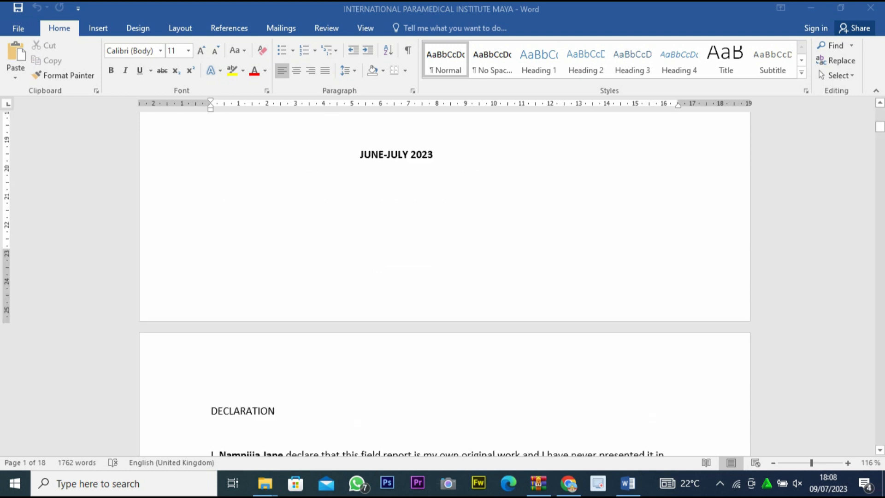
scroll(445, 283, down, 3)
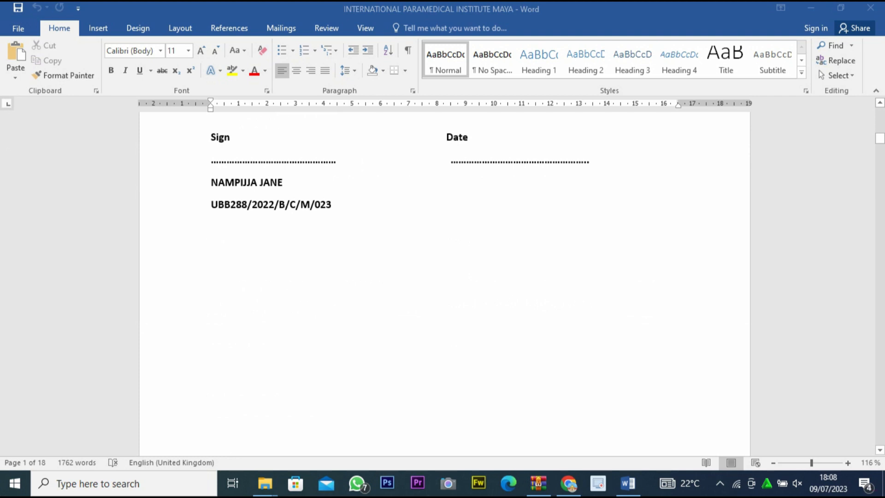
scroll(445, 284, down, 3)
scroll(445, 284, down, 1)
scroll(445, 284, up, 1)
scroll(444, 284, down, 5)
scroll(445, 284, down, 12)
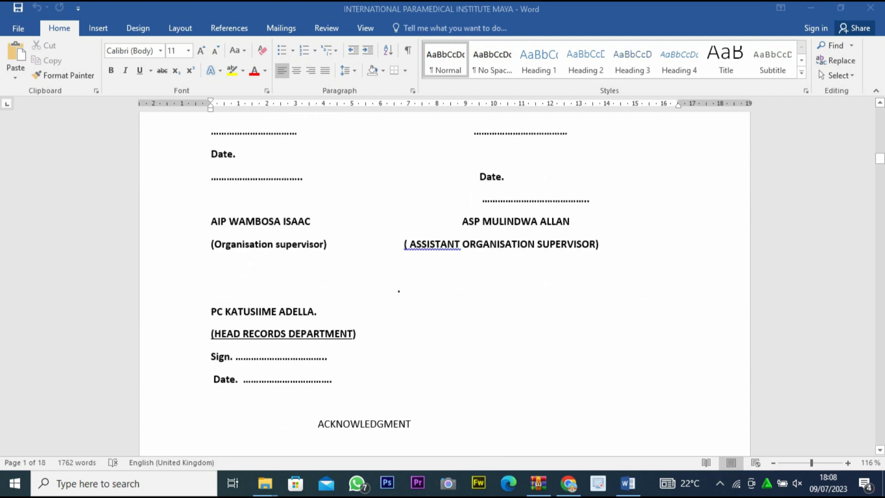
scroll(445, 284, down, 10)
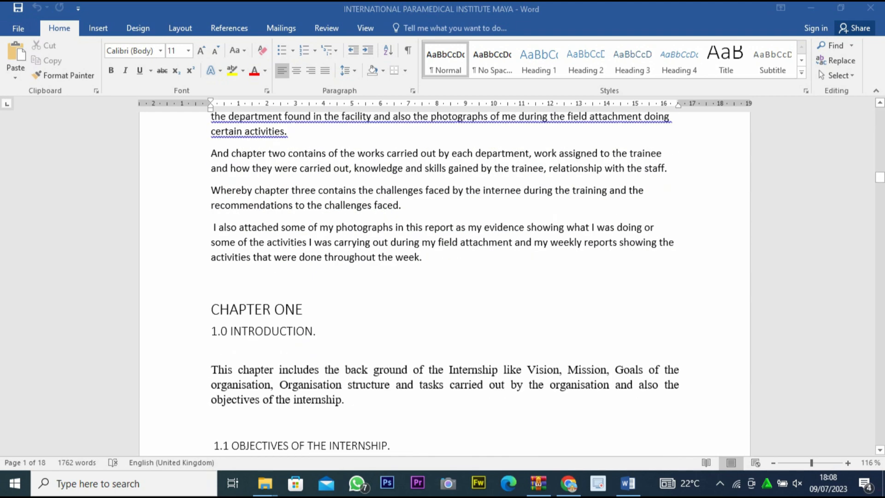
scroll(445, 283, up, 2)
scroll(445, 283, up, 6)
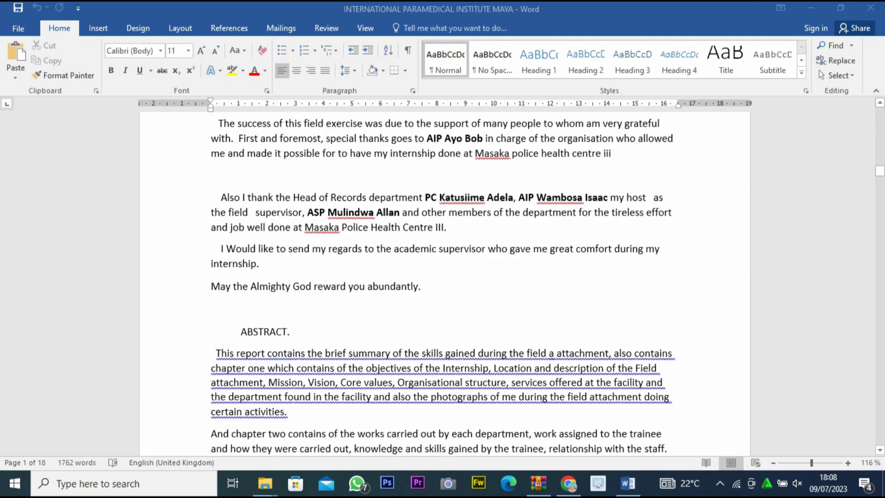
scroll(445, 283, down, 2)
scroll(444, 283, up, 8)
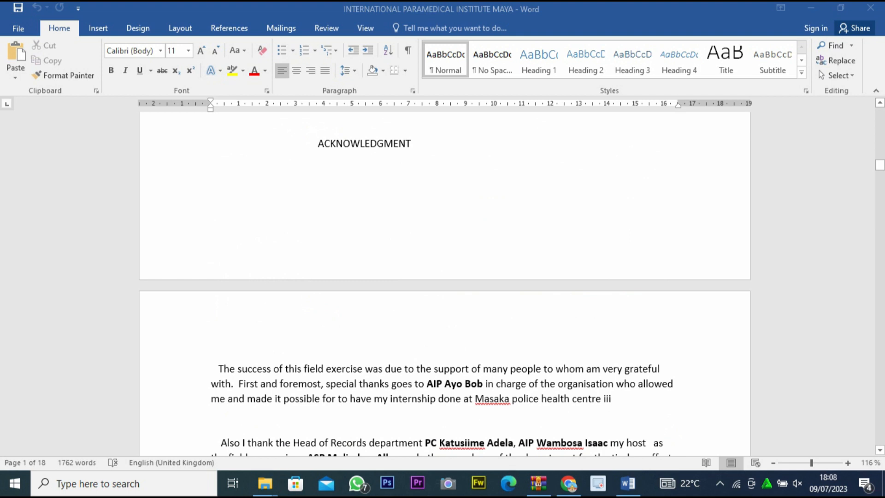
Insert blank lines before the ACKNOWLEDGMENT title so it starts on the following page, directly above its text.
key(alt+Tab)
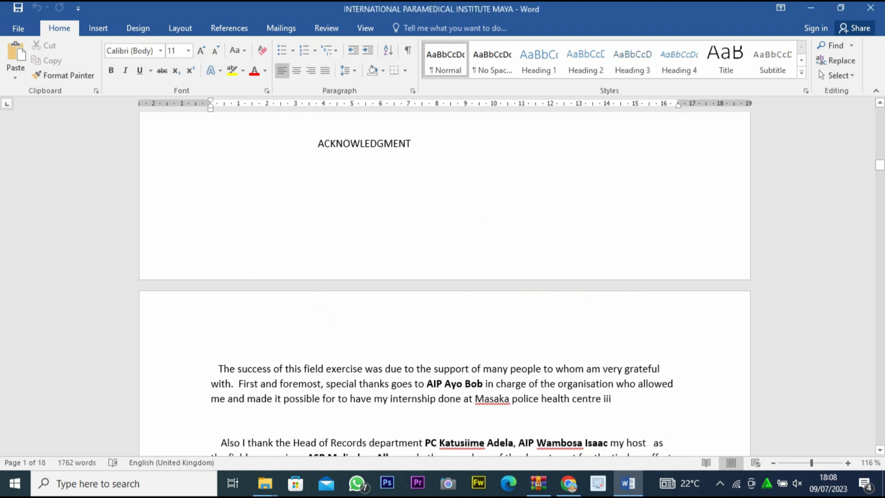
click(319, 144)
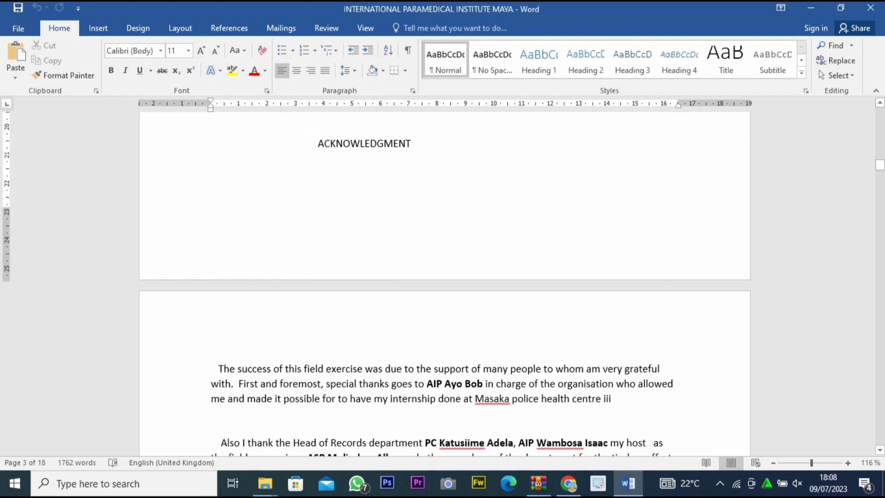
key(Return)
key(Return)
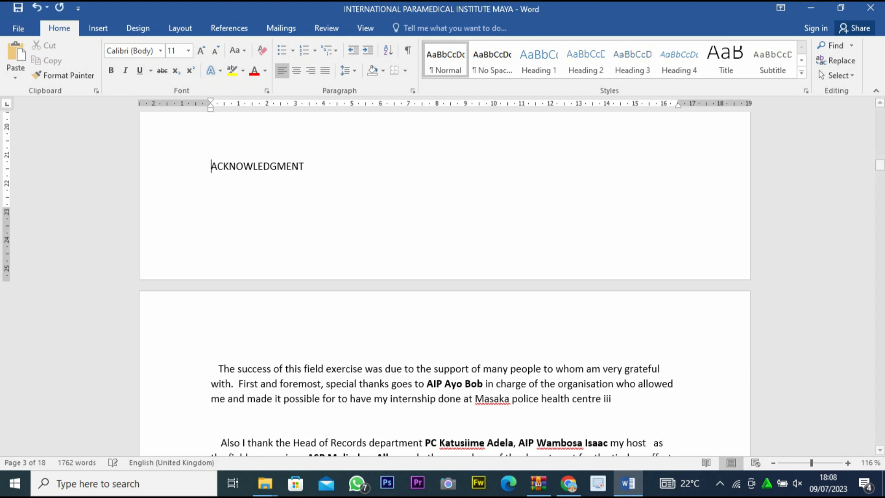
key(Return)
key(Return)
key(Return)
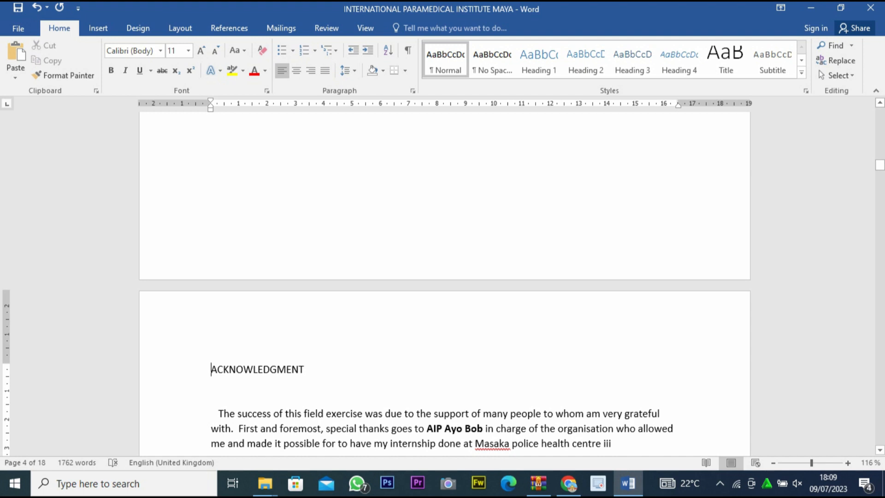
Apply the Heading 1 style to the DECLARATION title after the cover page.
scroll(445, 284, up, 15)
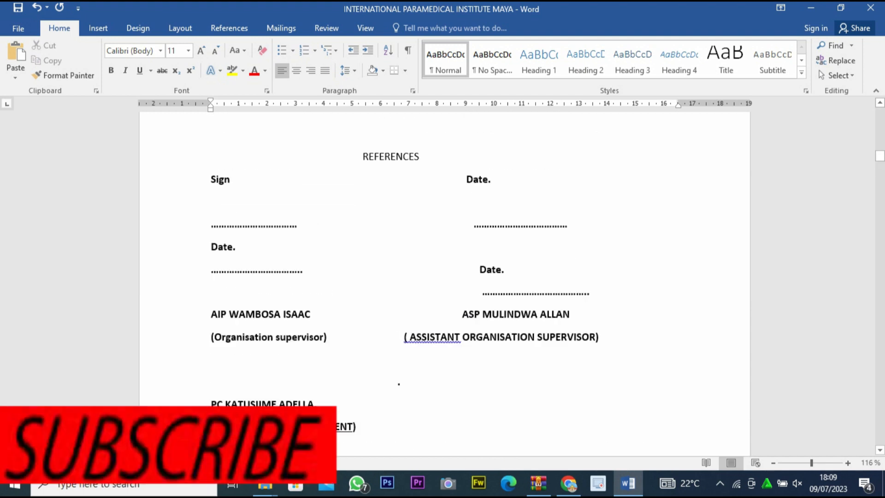
scroll(444, 284, up, 20)
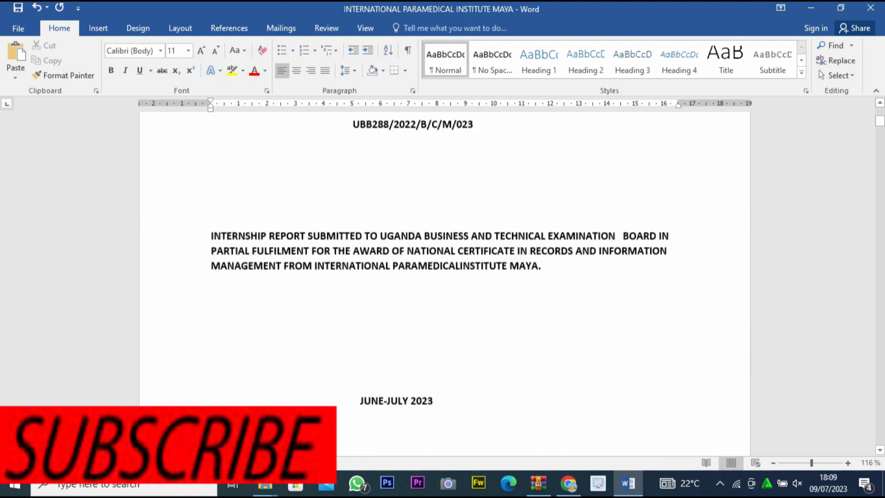
scroll(444, 283, down, 15)
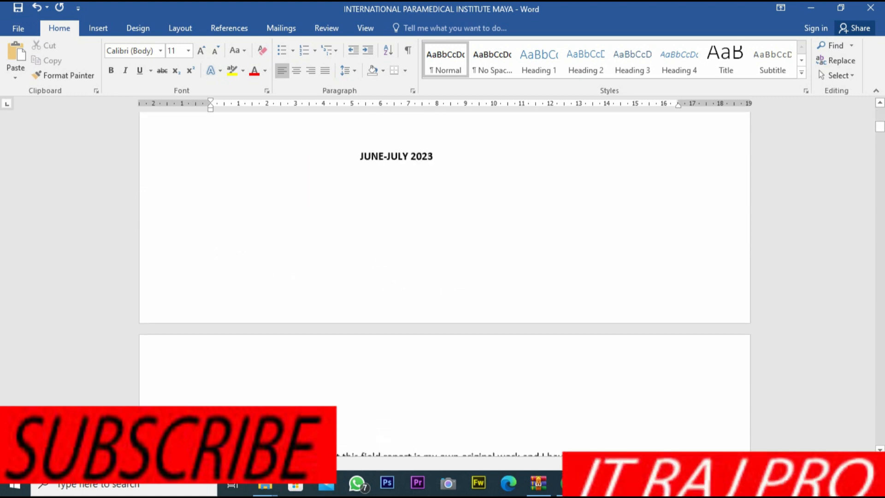
drag(275, 306, 211, 307)
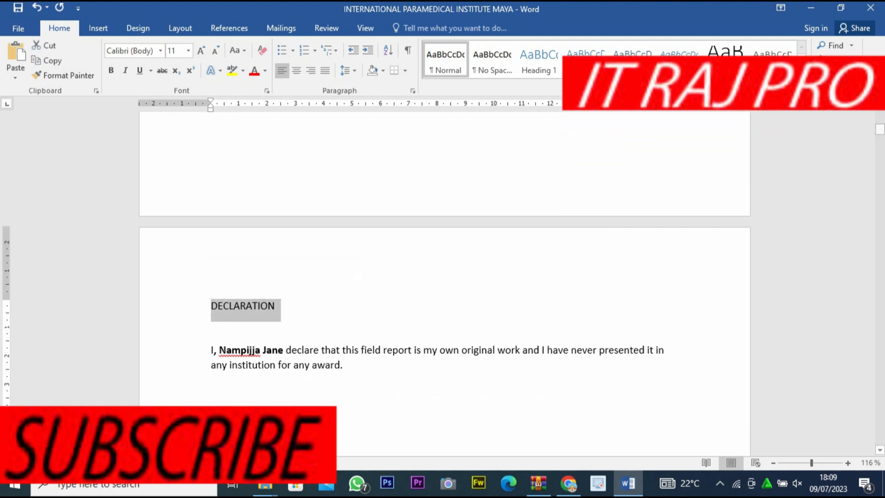
click(538, 60)
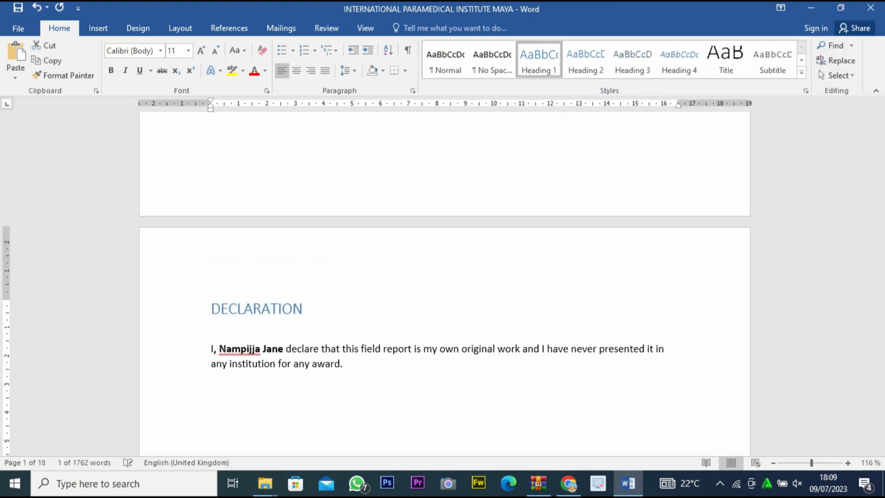
Apply Heading 1 to the APPROVAL title and Heading 2 to the line INCHARGE MASAKA POLICE HEALTH CENTRE III below it.
scroll(444, 284, down, 12)
scroll(445, 284, up, 4)
scroll(444, 283, down, 7)
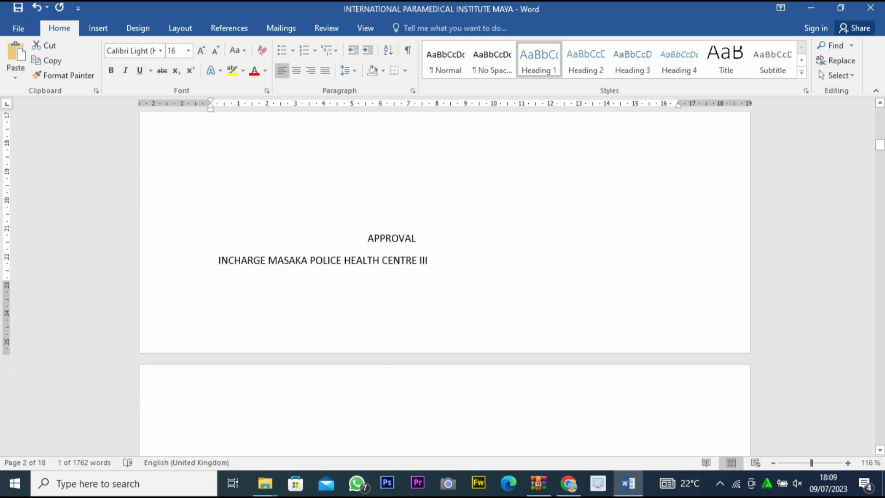
drag(416, 239, 366, 239)
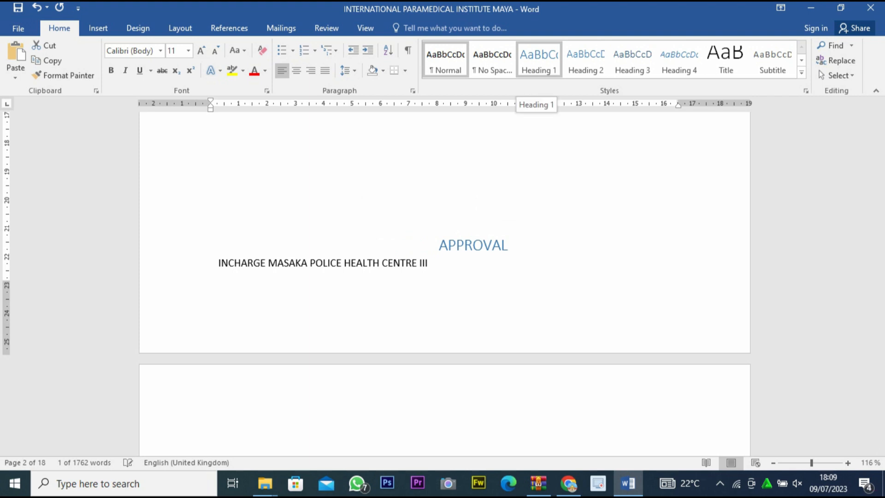
click(539, 60)
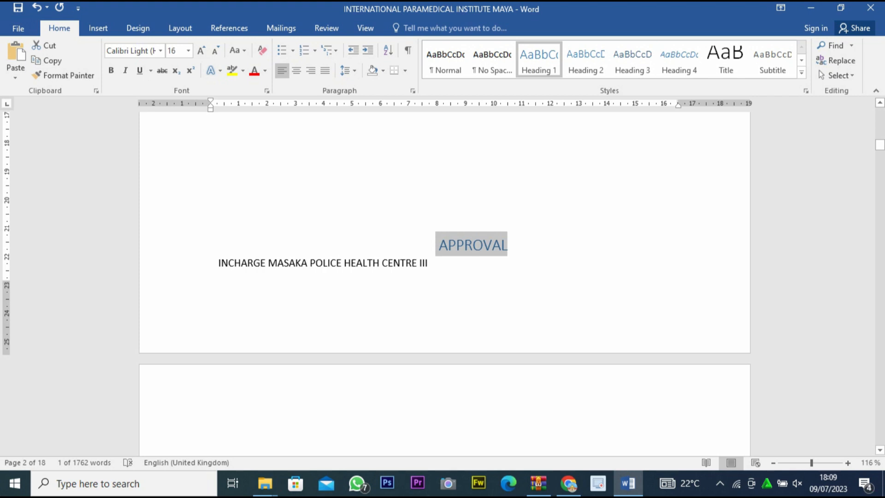
mouse_move(429, 265)
mouse_down()
mouse_move(219, 262)
mouse_move(213, 251)
mouse_move(219, 265)
mouse_up()
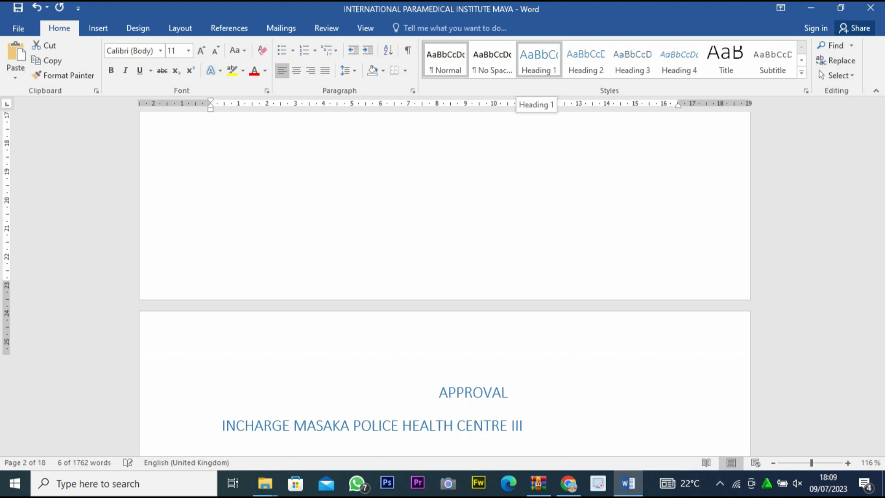
click(586, 60)
Apply the Heading 1 style to the REFERENCES title above the supervisors' signature lines.
scroll(444, 277, down, 3)
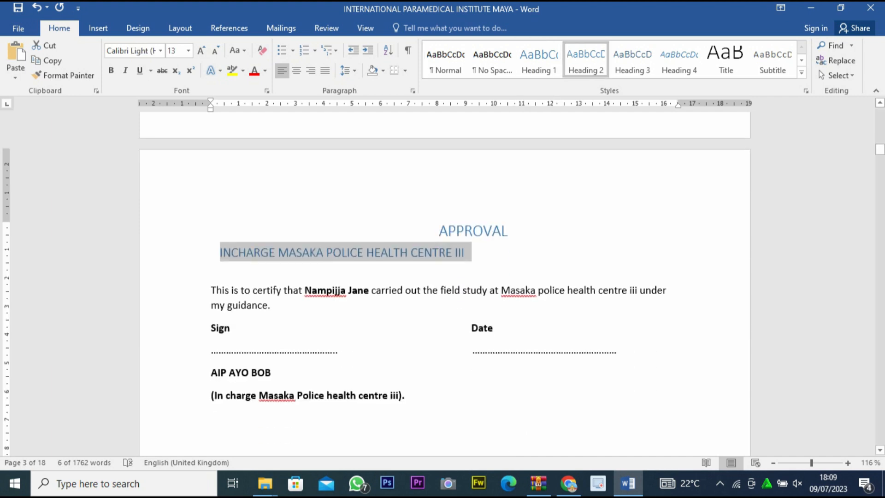
scroll(203, 229, down, 6)
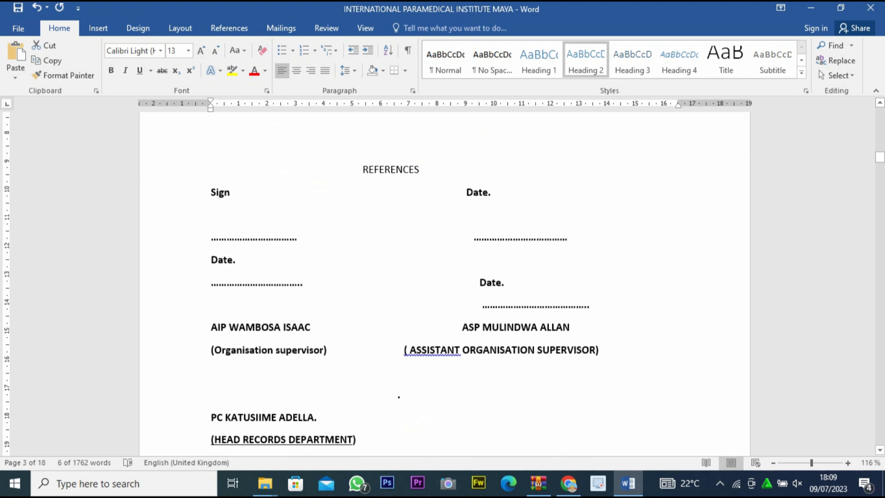
drag(419, 169, 363, 169)
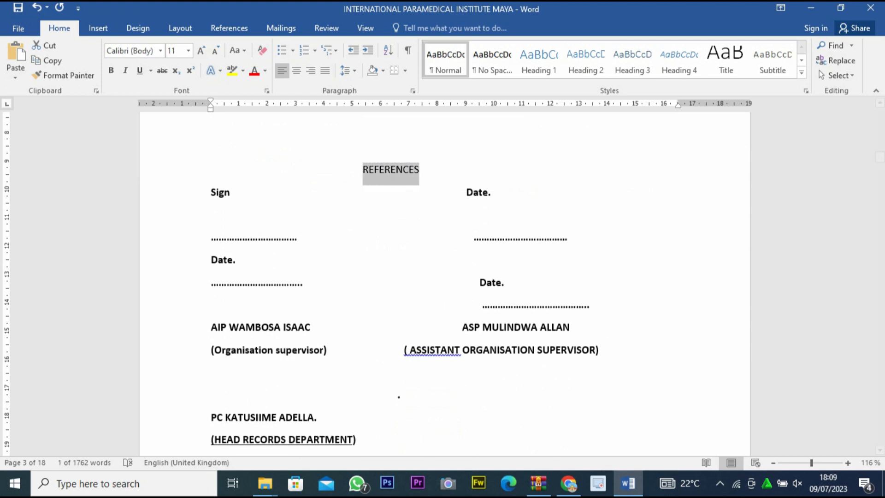
click(539, 60)
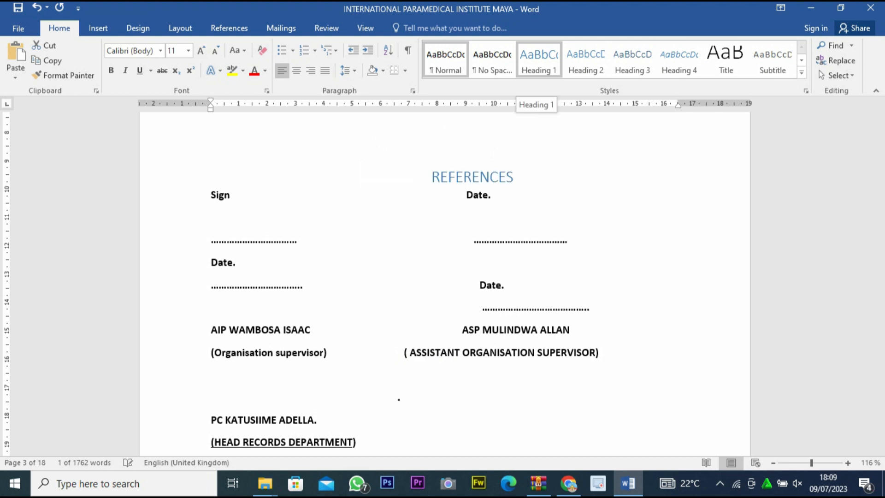
Apply the Heading 1 style to the ACKNOWLEDGMENT title.
scroll(445, 276, down, 5)
scroll(445, 276, down, 5)
drag(304, 269, 210, 270)
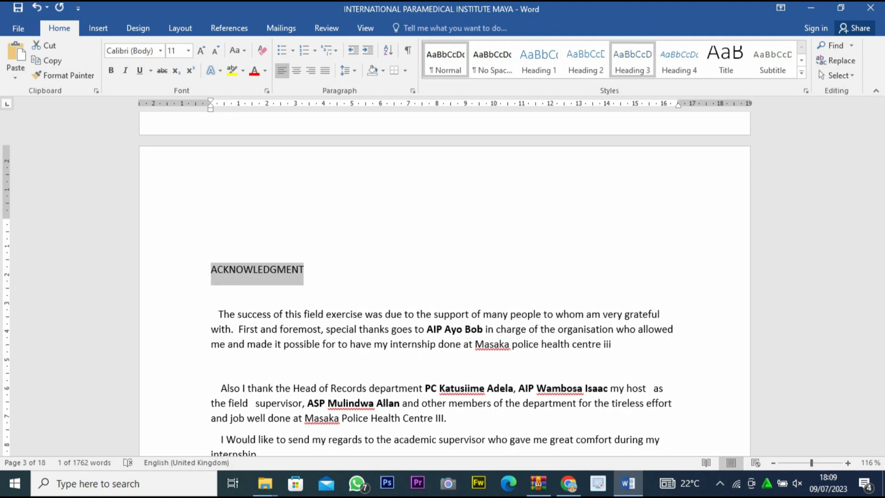
click(539, 60)
Apply the Heading 1 style to the ABSTRACT title.
scroll(445, 277, down, 6)
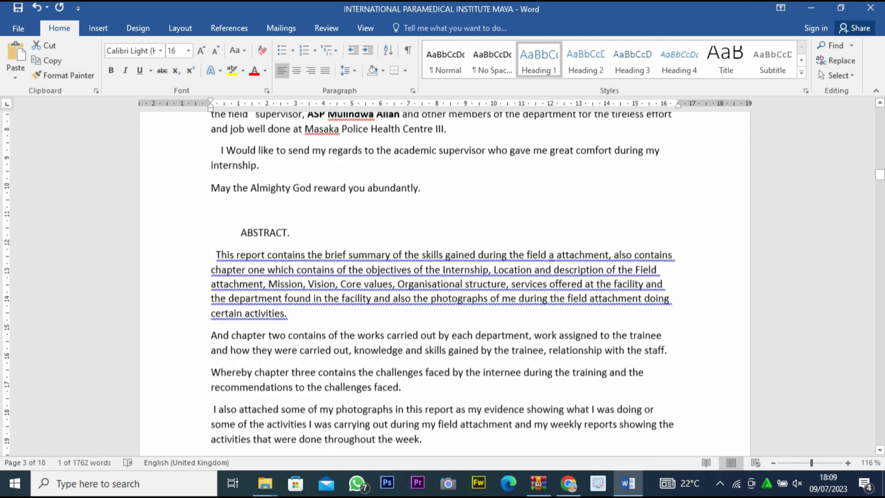
scroll(445, 277, down, 1)
drag(291, 211, 241, 210)
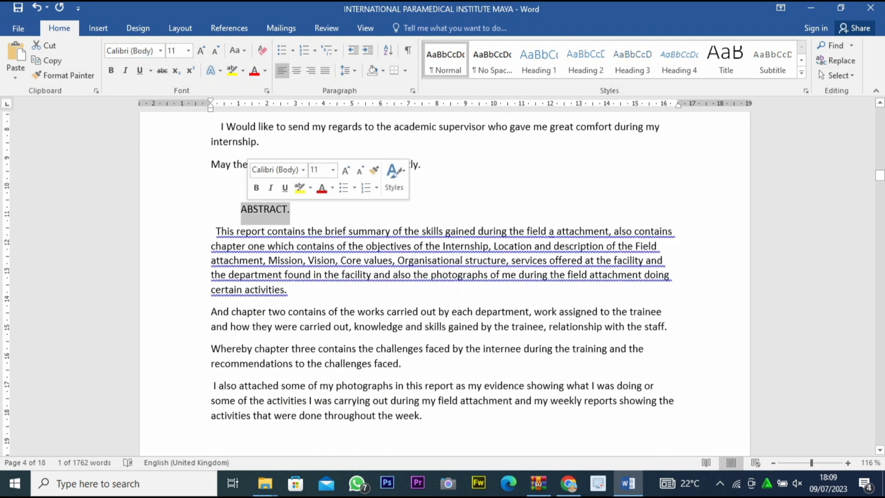
click(538, 60)
Apply Heading 1 to the CHAPTER ONE title and Heading 2 to the 1.0 INTRODUCTION line beneath it.
scroll(445, 277, down, 5)
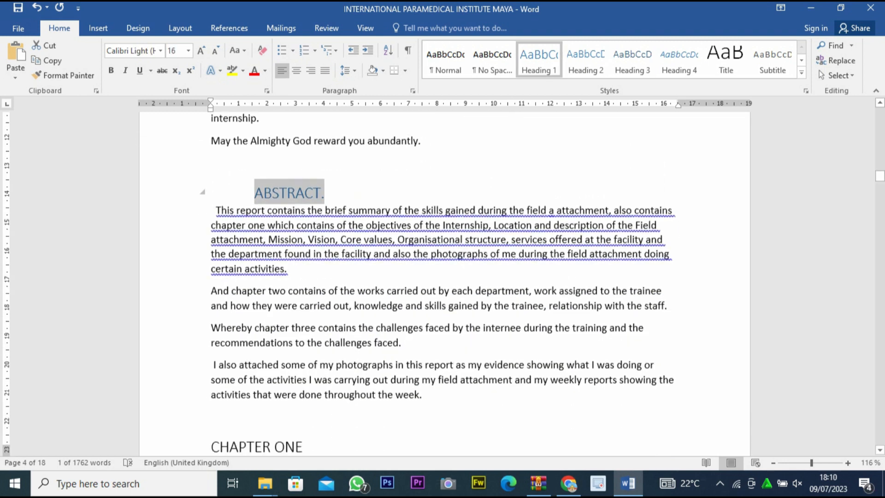
drag(312, 225, 211, 225)
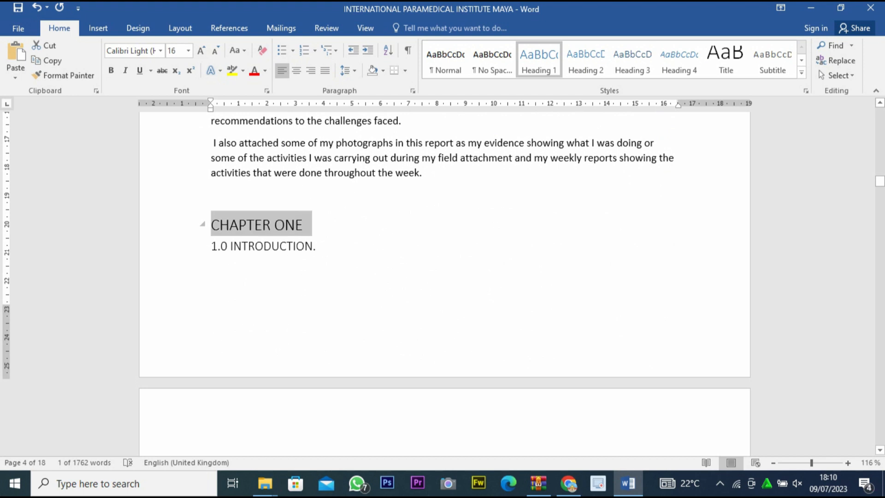
click(539, 60)
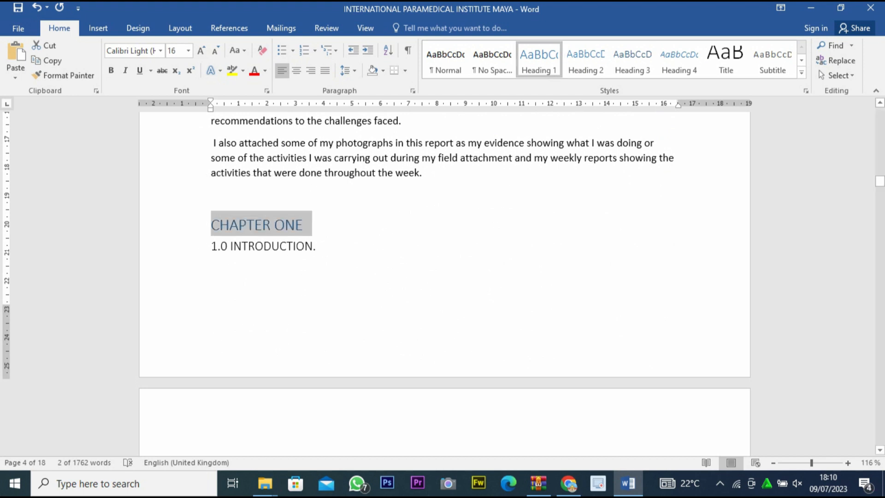
drag(316, 245, 208, 245)
click(585, 60)
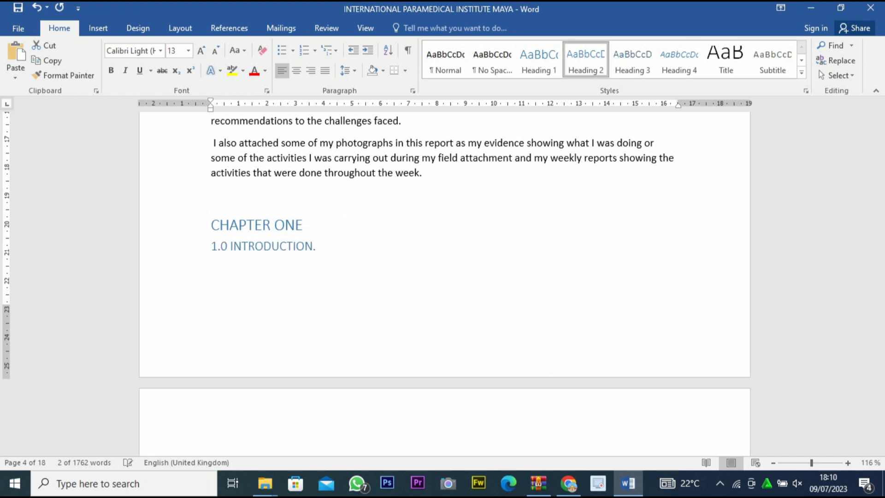
Apply the Heading 3 style to the section title 1.1 OBJECTIVES OF THE INTERNSHIP.
scroll(445, 277, down, 3)
scroll(445, 277, down, 4)
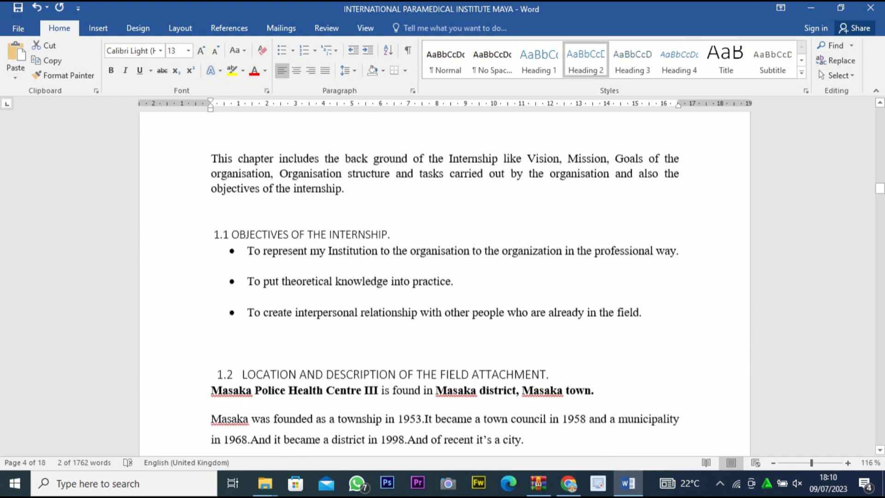
drag(391, 228, 213, 227)
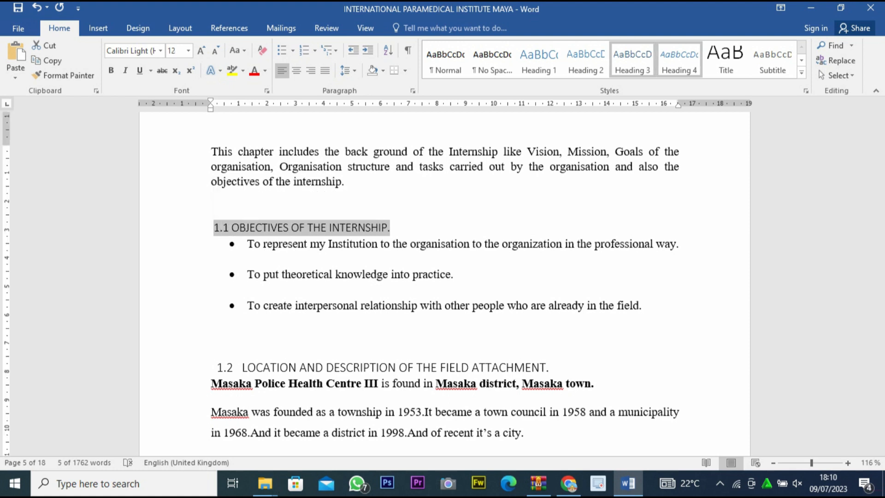
click(633, 60)
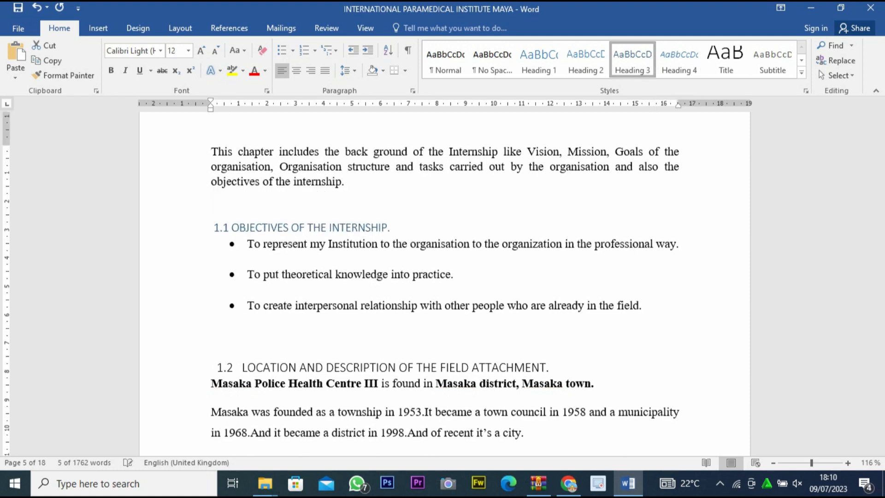
Apply the Heading 2 style to the section title 1.2 LOCATION AND DESCRIPTION OF THE FIELD ATTACHMENT.
scroll(445, 276, down, 3)
scroll(444, 277, down, 1)
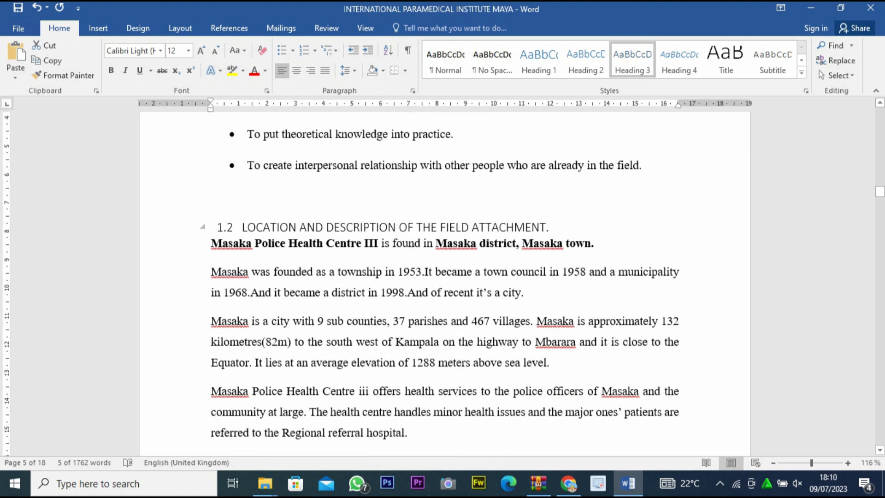
drag(550, 228, 225, 227)
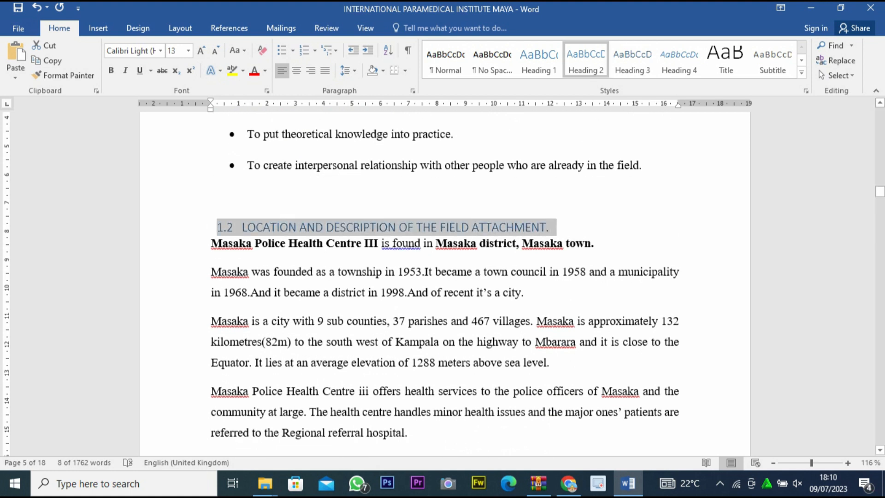
Apply the Heading 3 style to the section titles 1.3 Mission and 1.4 Vision.
scroll(445, 277, down, 7)
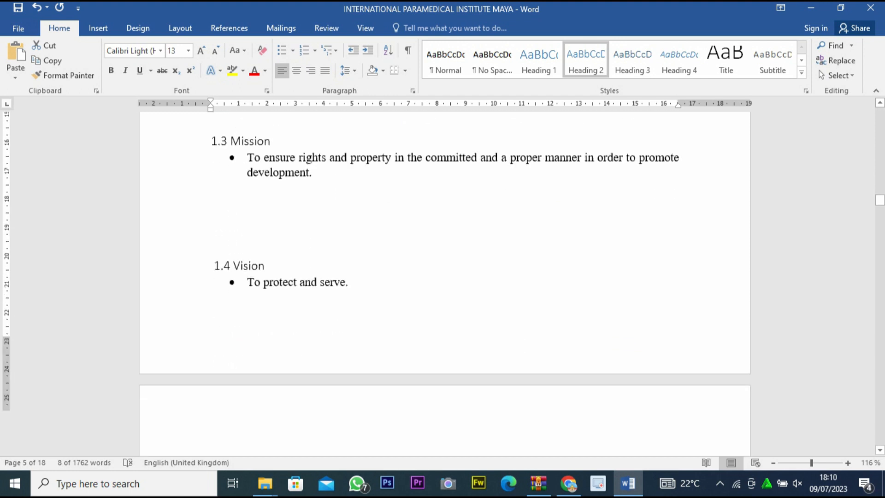
scroll(445, 276, up, 2)
drag(274, 211, 212, 211)
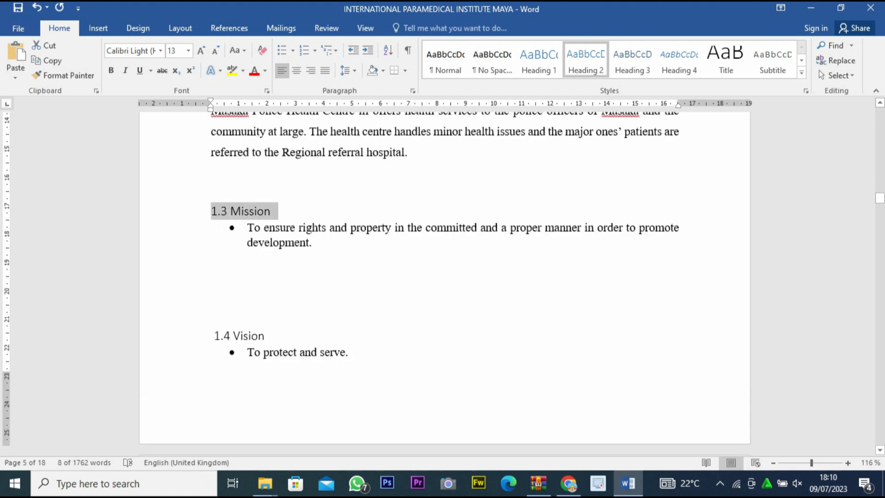
click(633, 60)
scroll(445, 276, down, 2)
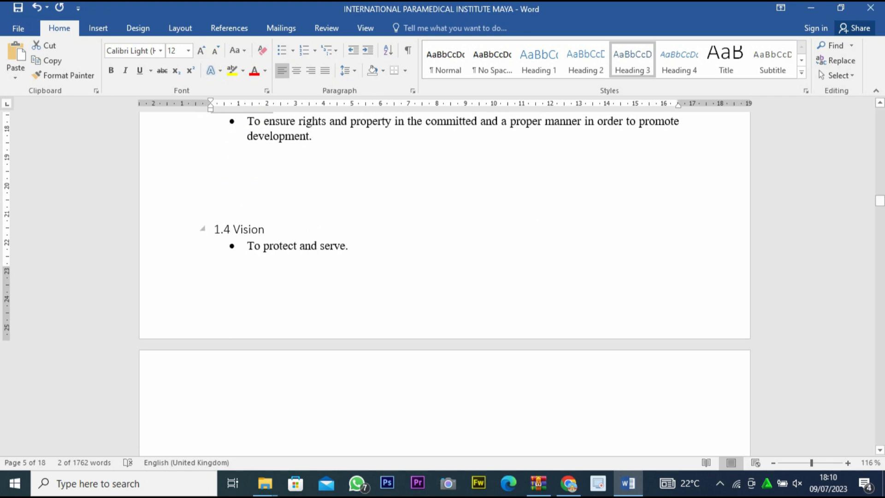
click(203, 229)
click(632, 59)
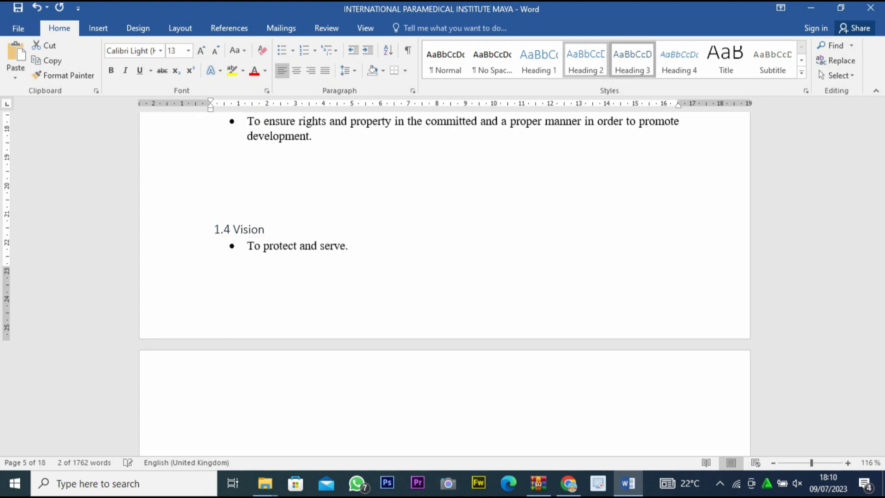
Apply the Heading 3 style to the section title 1.5 CORE VALUES.
scroll(445, 276, down, 5)
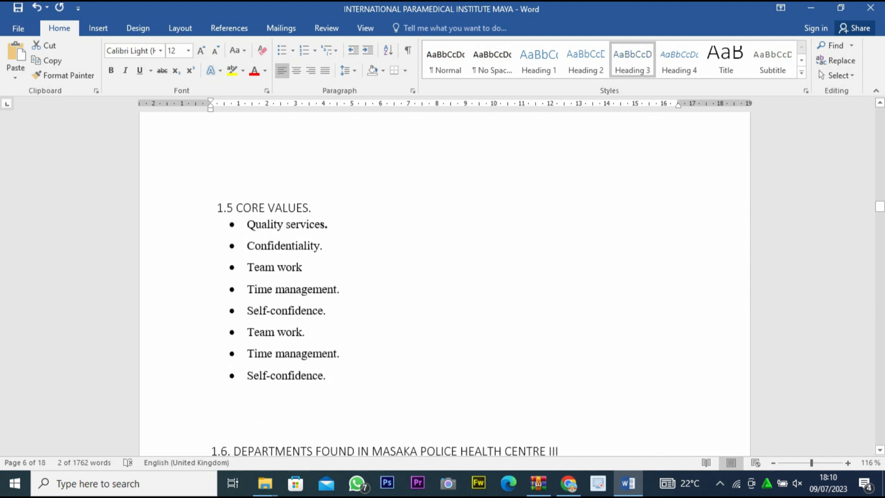
drag(312, 208, 286, 208)
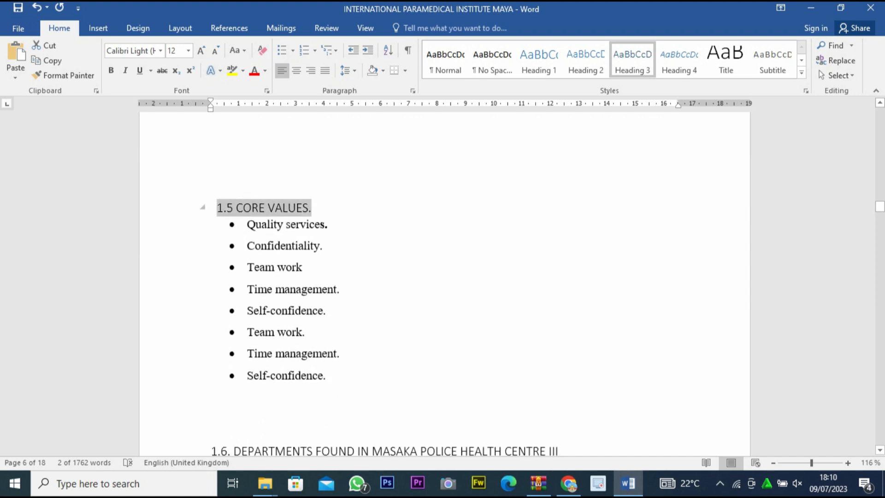
click(632, 60)
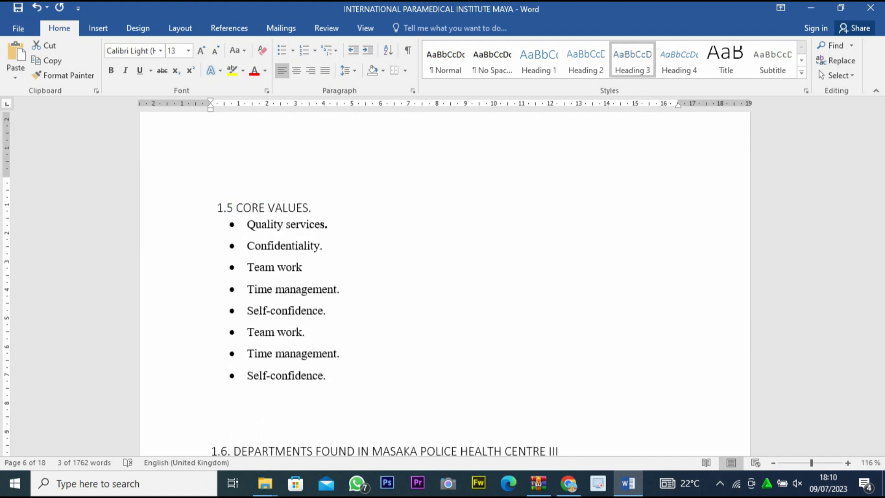
Apply Heading 2 to the section titles 1.6 DEPARTMENTS FOUND IN MASAKA POLICE HEALTH CENTRE III and 1.7 ORGANISATION STRUCTURE.
scroll(442, 277, down, 5)
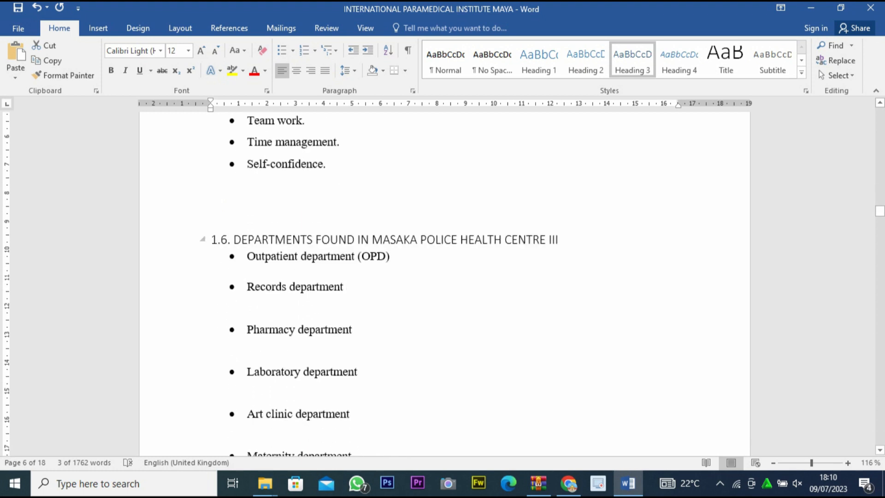
drag(553, 240, 205, 239)
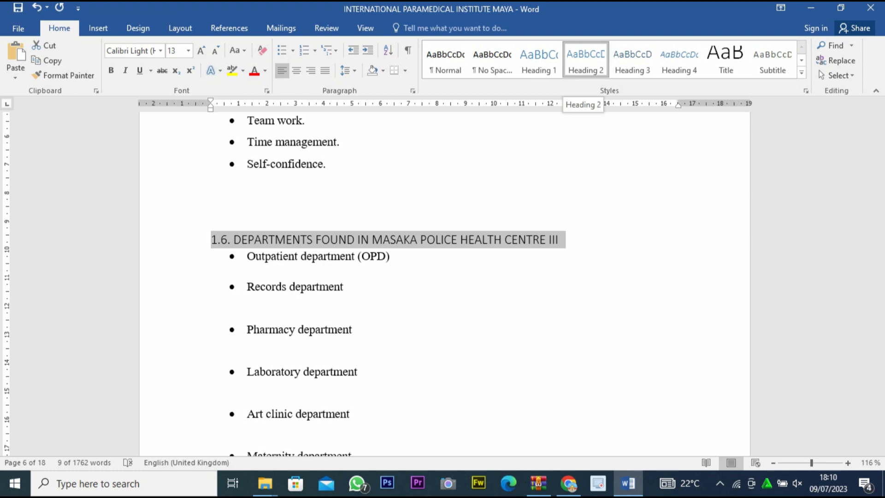
click(586, 60)
scroll(442, 277, down, 3)
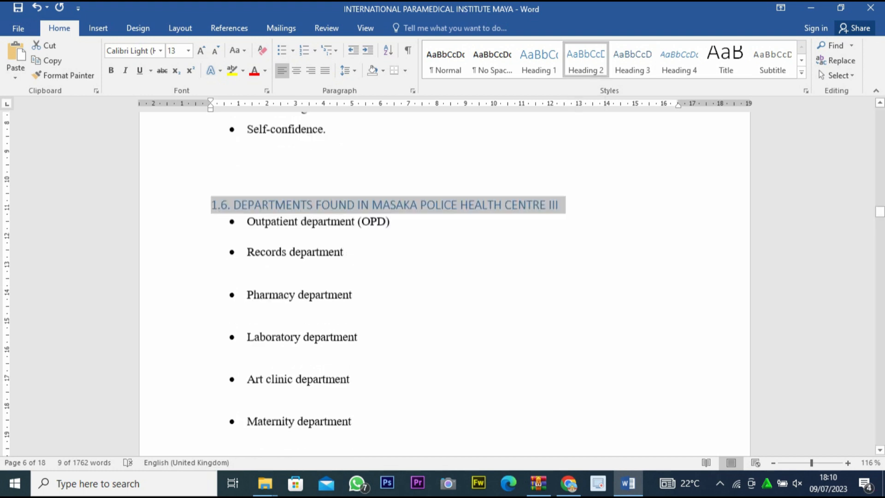
scroll(443, 276, down, 4)
drag(408, 321, 262, 321)
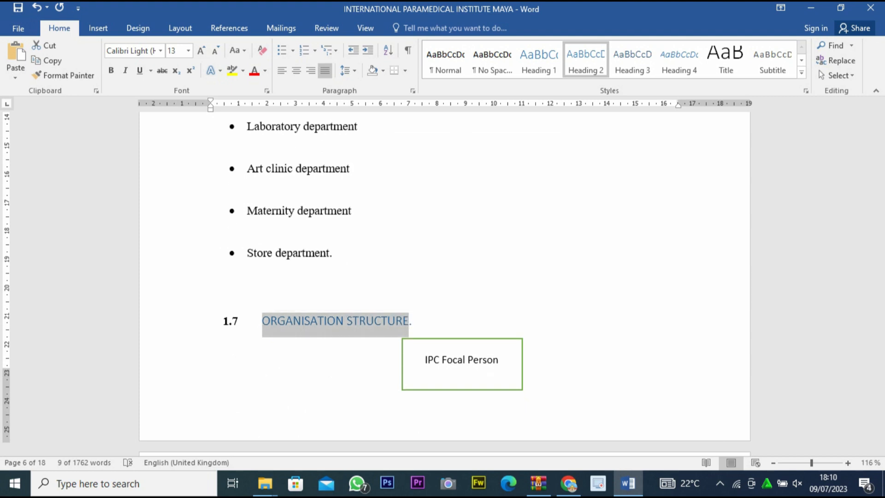
Apply the Heading 3 style to the section title 1.9 Health Services.
scroll(443, 277, down, 8)
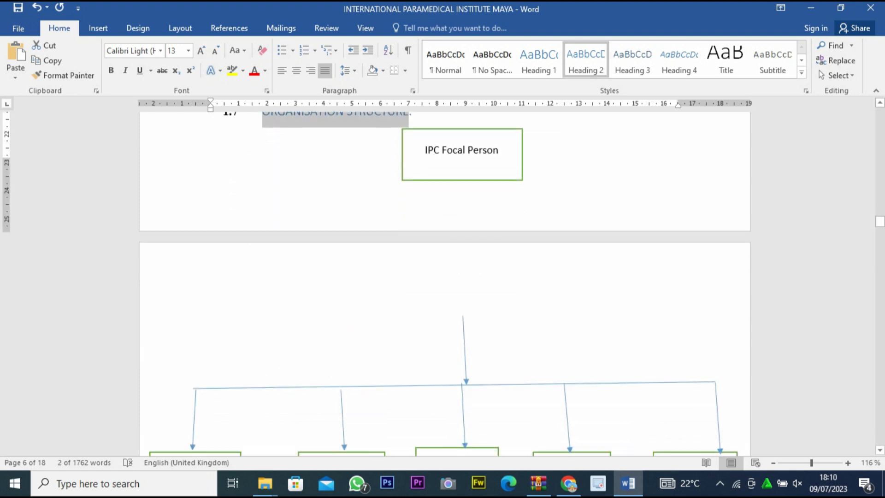
scroll(443, 276, down, 15)
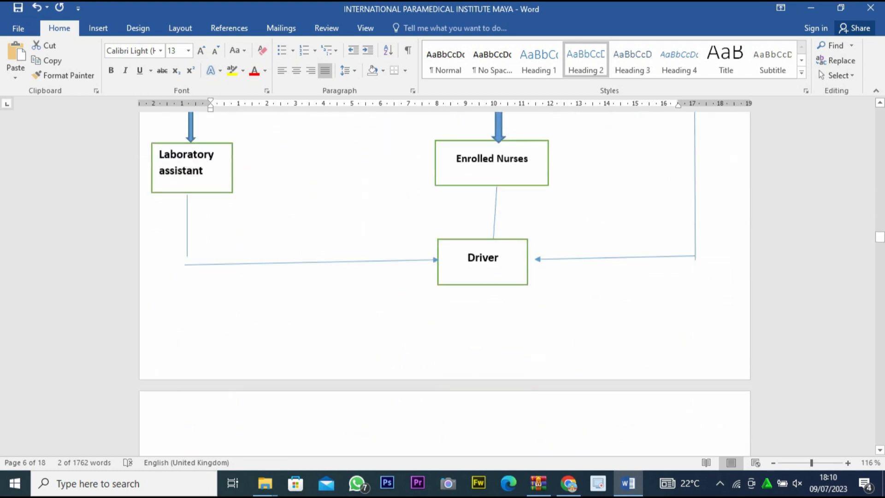
scroll(443, 277, down, 5)
scroll(443, 277, down, 3)
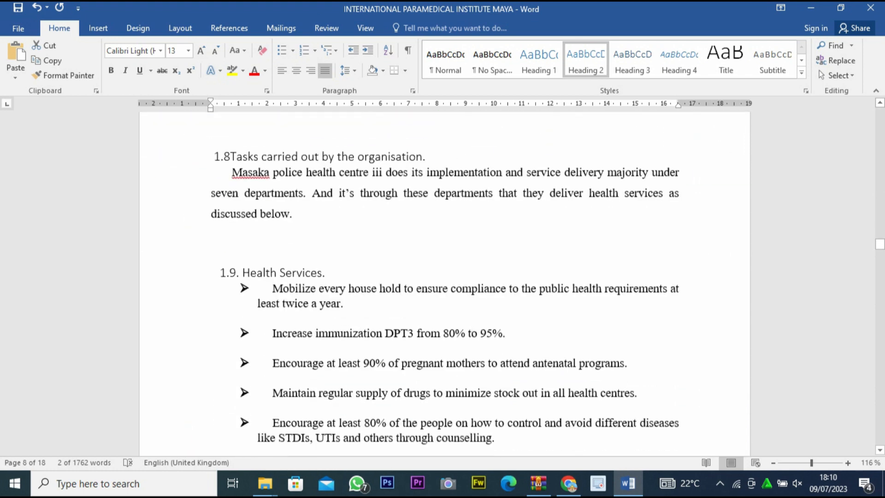
drag(329, 224, 212, 224)
click(632, 60)
Apply the Heading 1 style to the CHAPTER TWO title.
scroll(443, 277, down, 4)
scroll(442, 277, down, 8)
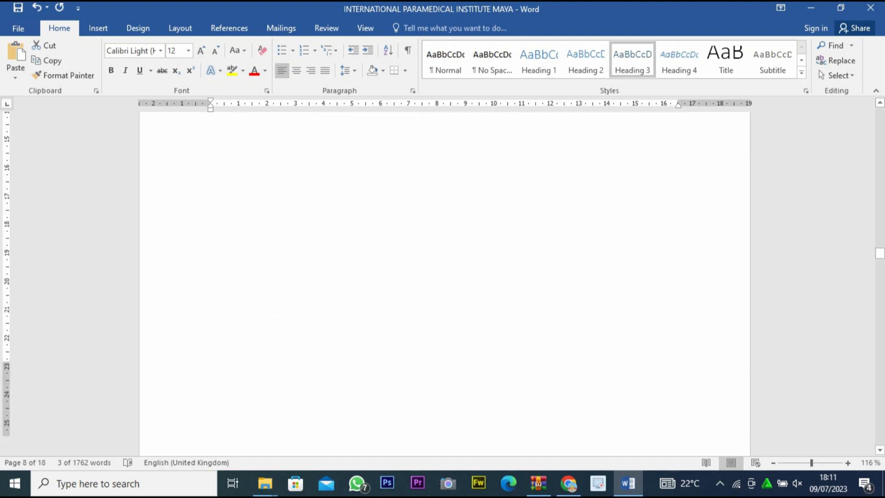
drag(422, 244, 343, 245)
click(538, 60)
Apply the Heading 2 style to the 2.0 INTRODUCTION line beneath the CHAPTER TWO title.
scroll(442, 276, down, 2)
drag(340, 162, 215, 162)
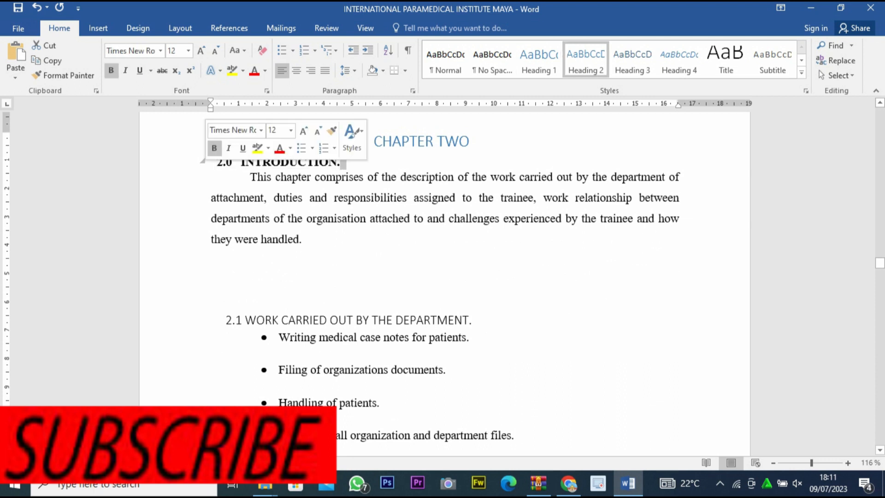
click(341, 163)
drag(340, 162, 212, 162)
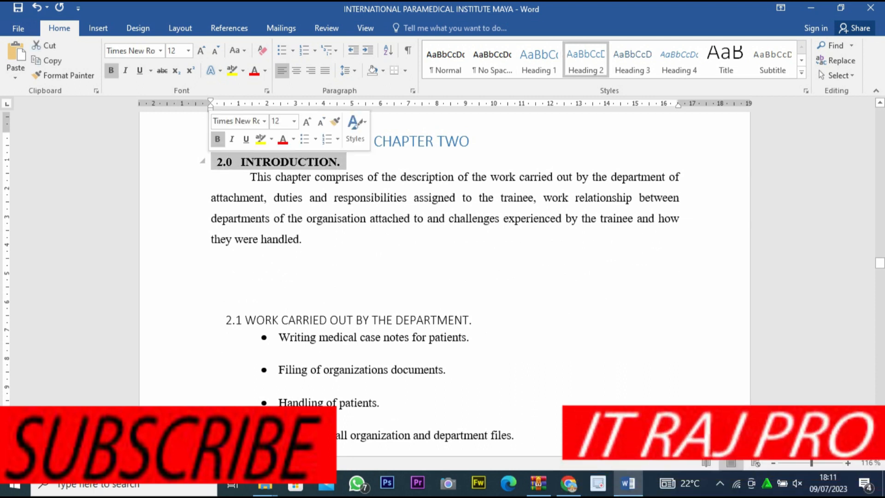
click(586, 60)
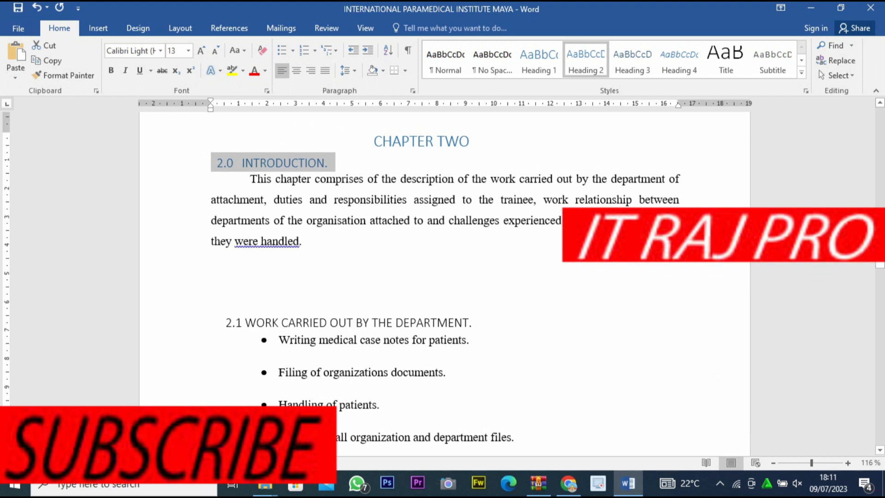
click(354, 163)
Apply the Heading 2 style to the section title 2.1 WORK CARRIED OUT BY THE DEPARTMENT.
scroll(444, 283, down, 5)
scroll(444, 283, up, 2)
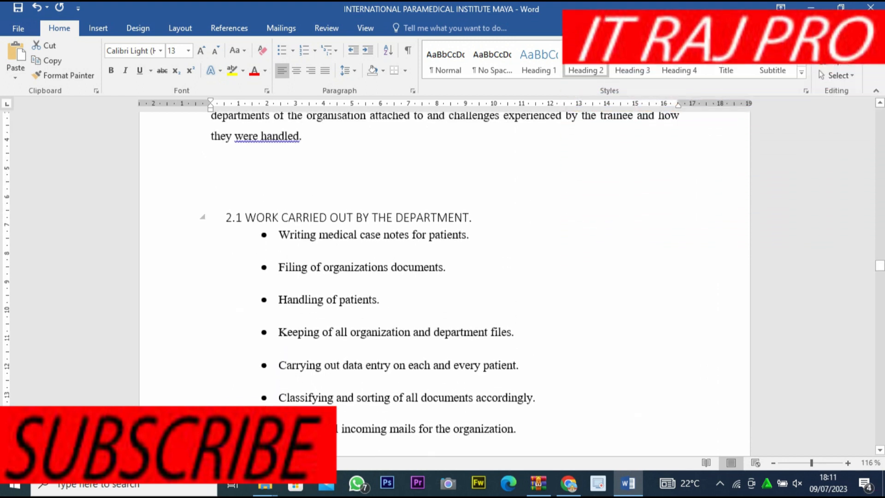
drag(472, 217, 225, 218)
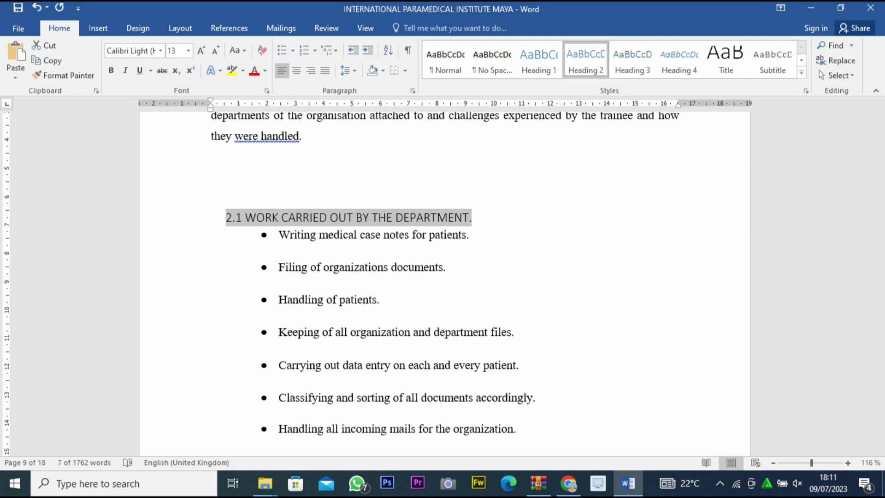
click(586, 60)
Apply Heading 2 to the two-line section title 2.2 DUTIES AND RESPONSIBILITIES ASSIGNED TO THE TRAINEE AND HOW THEY WERE CARRIED OUT.
scroll(445, 283, down, 3)
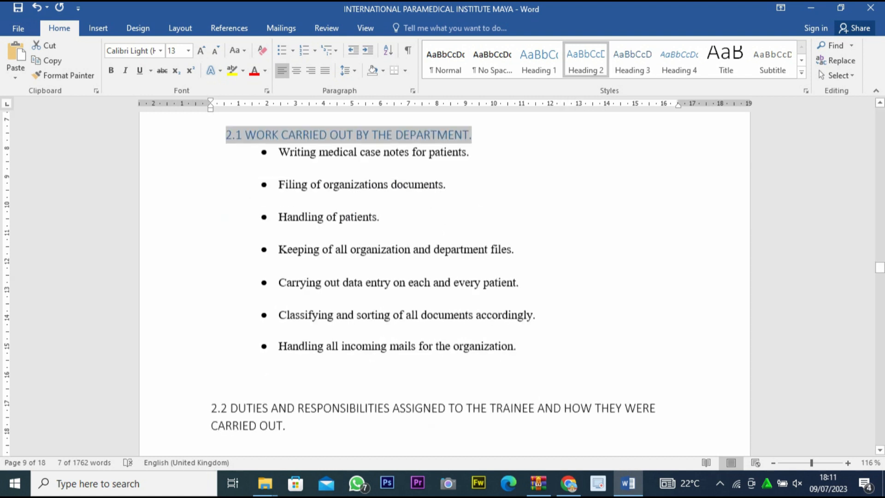
scroll(445, 283, down, 2)
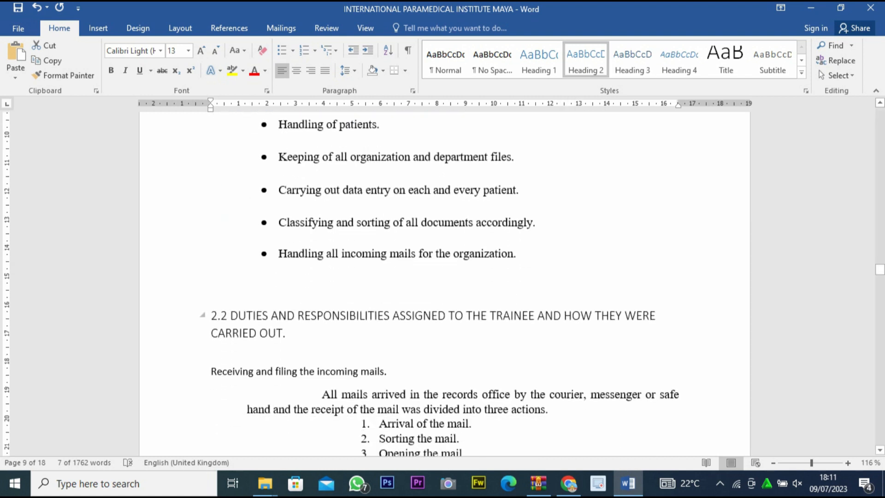
drag(292, 334, 201, 317)
click(583, 60)
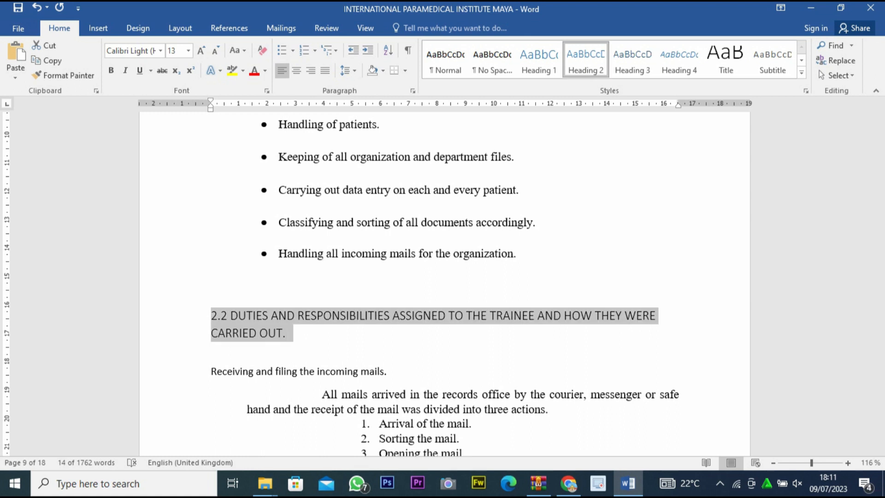
Apply the Heading 1 style to the section title 2:3 KNOWLEDGE AND SKILLS GAINED.
scroll(444, 283, down, 15)
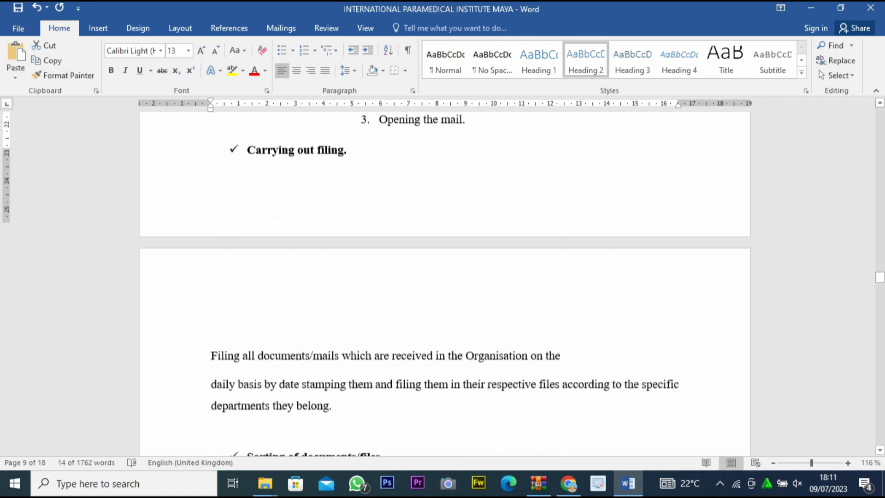
scroll(444, 283, down, 3)
scroll(445, 283, down, 7)
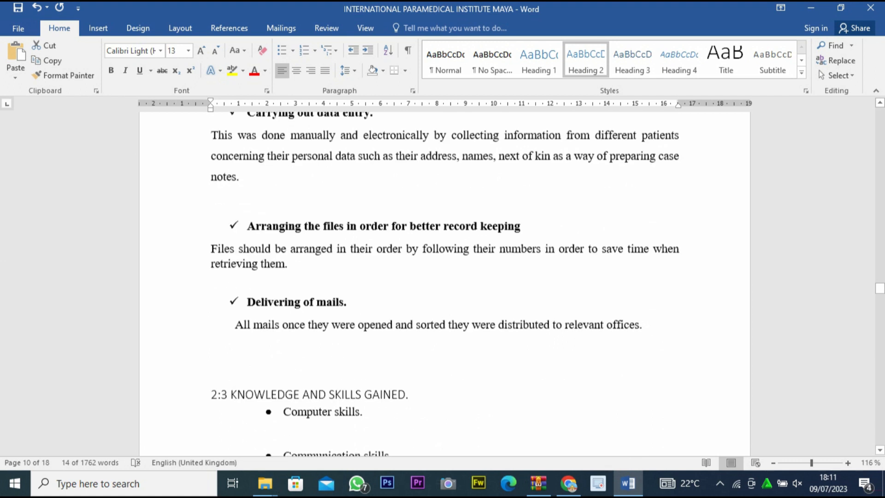
drag(413, 278, 211, 278)
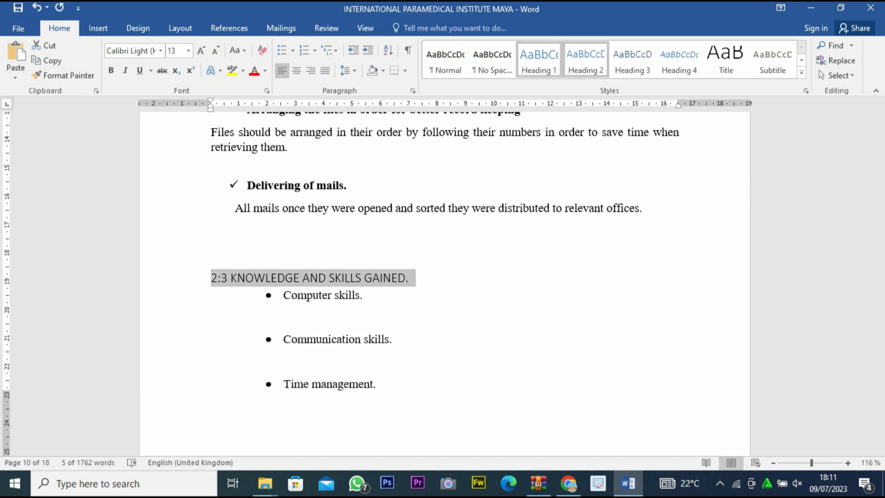
click(539, 60)
Apply the Heading 1 style to the section title 2.4 WORK AND RELATIONSHIP BETWEEN DEPARTMENTS.
scroll(444, 283, down, 9)
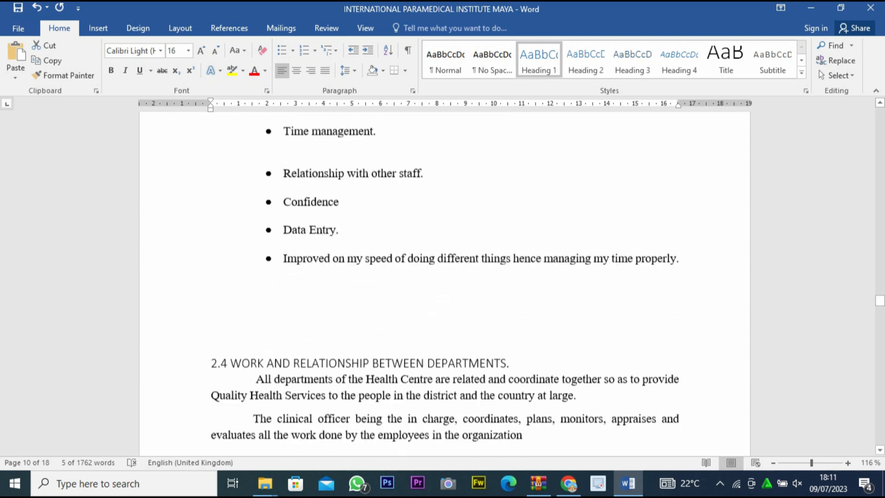
scroll(445, 283, down, 3)
drag(516, 295, 210, 296)
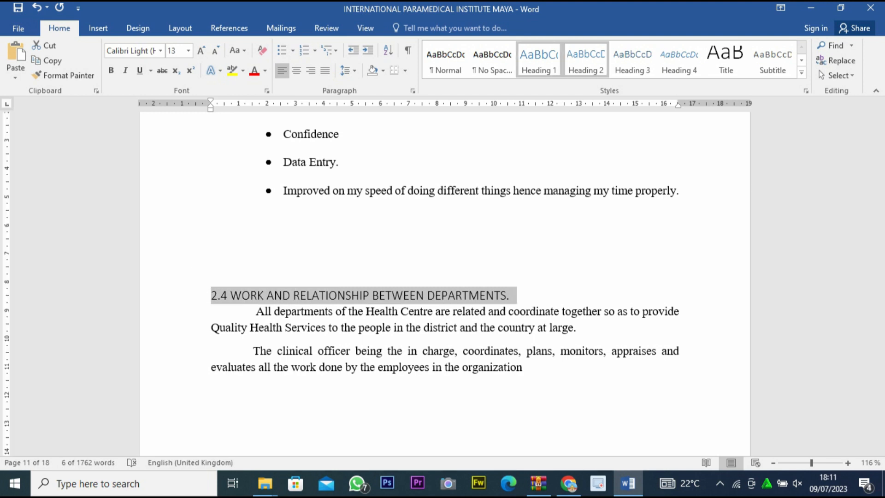
click(539, 60)
Apply the Heading 1 style to the CHAPTER THREE title.
scroll(445, 283, down, 17)
scroll(444, 283, down, 11)
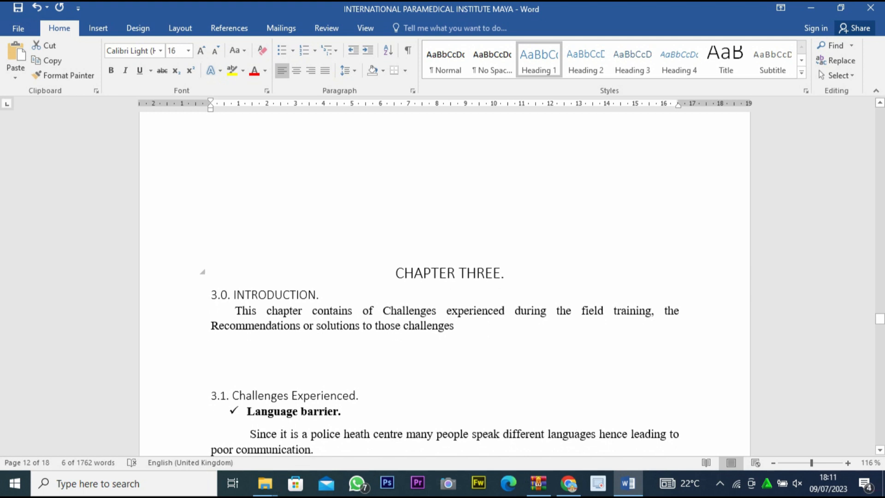
drag(505, 274, 396, 274)
click(539, 60)
Apply the Heading 2 style to the 3.0 INTRODUCTION line beneath the CHAPTER THREE title.
scroll(445, 284, down, 9)
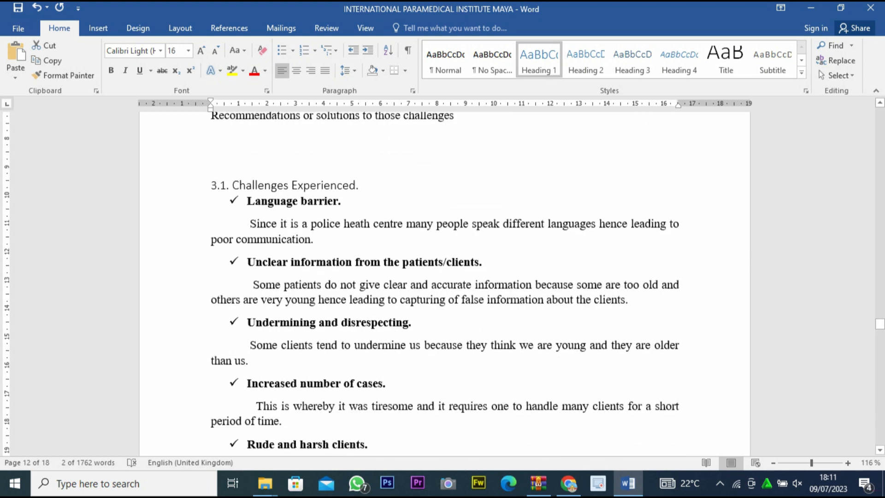
scroll(444, 283, up, 3)
drag(326, 155, 211, 155)
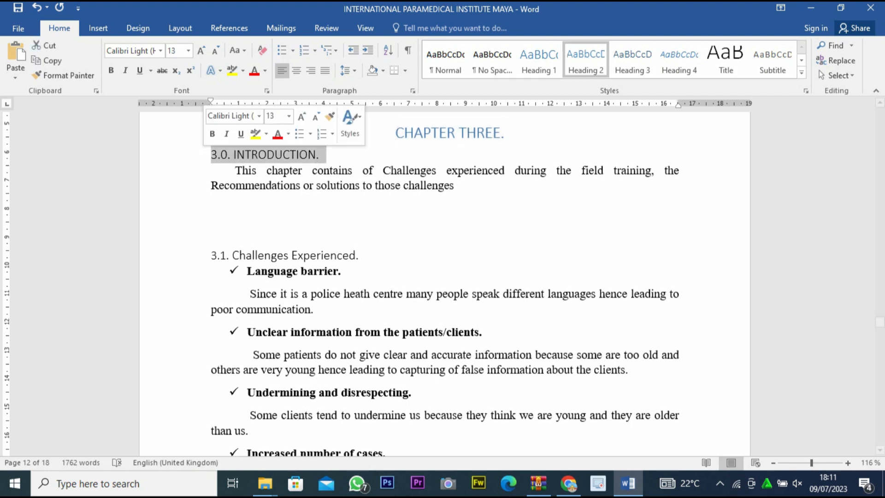
Apply the Heading 1 style to the section title 3.2. Recommendations.
scroll(444, 283, down, 2)
scroll(444, 283, down, 20)
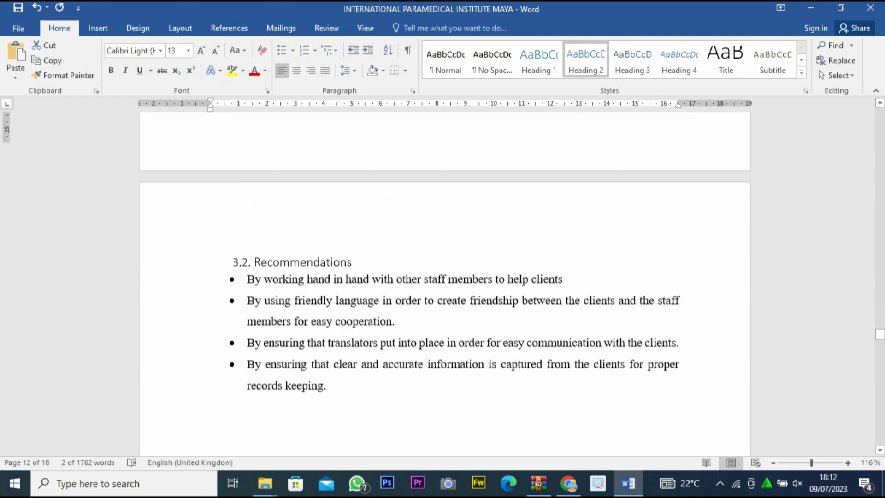
scroll(444, 283, down, 1)
drag(353, 232, 214, 232)
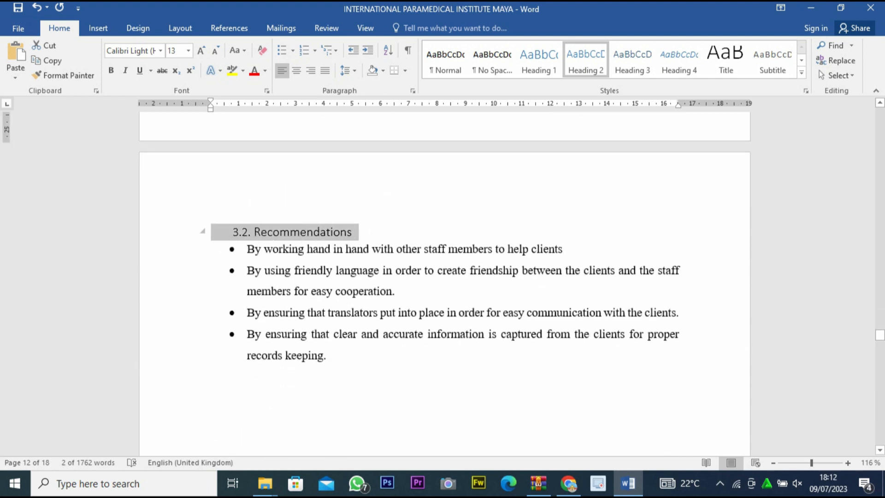
click(539, 60)
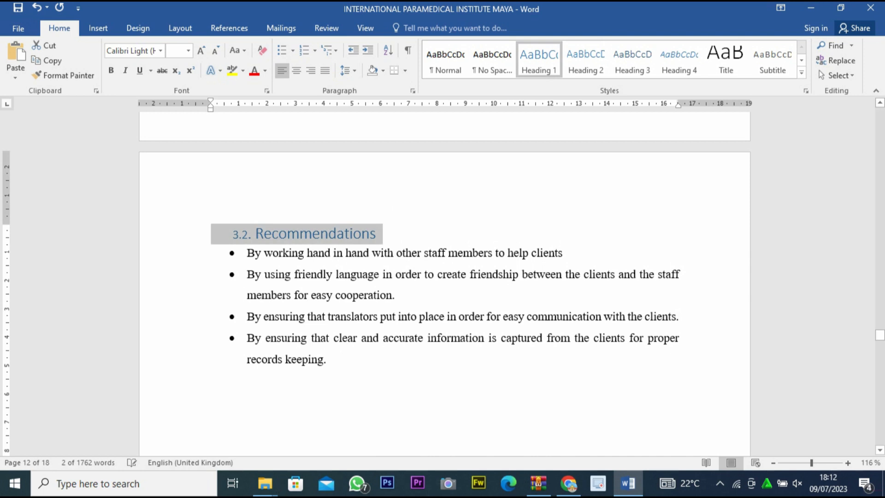
Check the style of the 3.3. CONCLUSION title and apply the Heading 1 style to the APPENDICIES title.
scroll(445, 283, down, 8)
drag(338, 263, 211, 264)
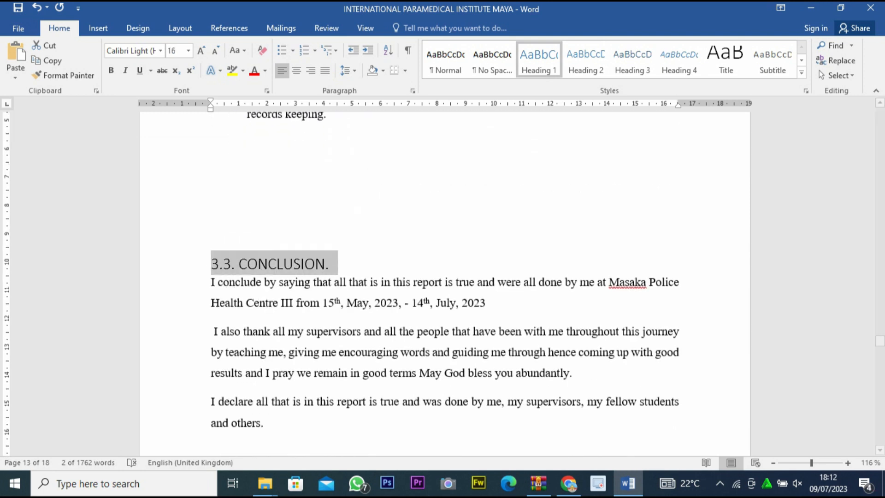
scroll(444, 283, down, 14)
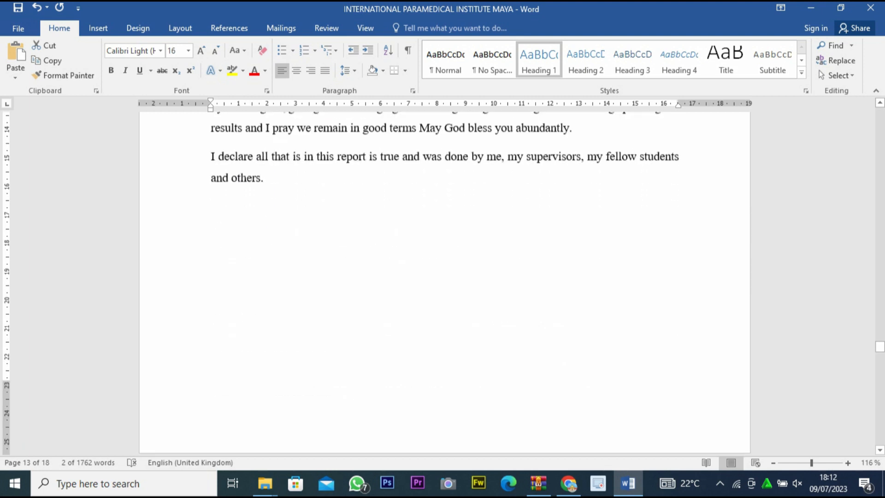
scroll(444, 283, down, 7)
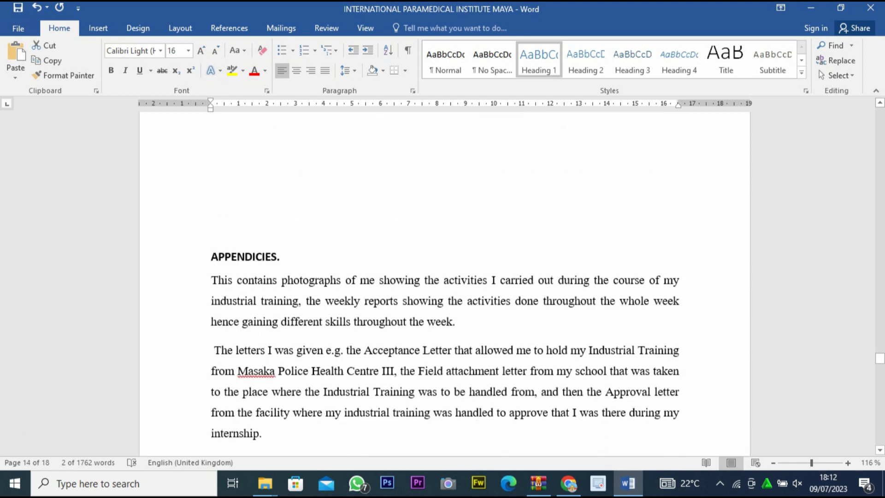
drag(295, 256, 211, 256)
click(539, 60)
Review the report from the appendices back to the front pages and locate the ACKNOWLEDGMENT page.
scroll(445, 283, down, 20)
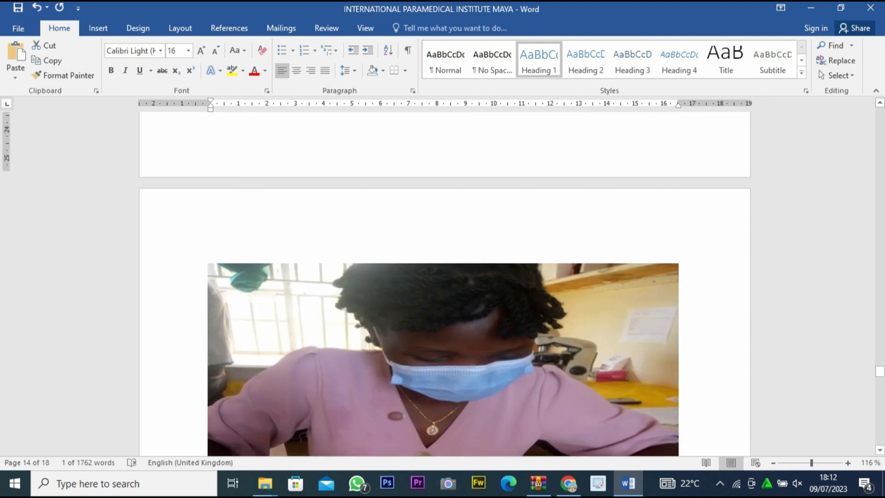
scroll(444, 283, up, 20)
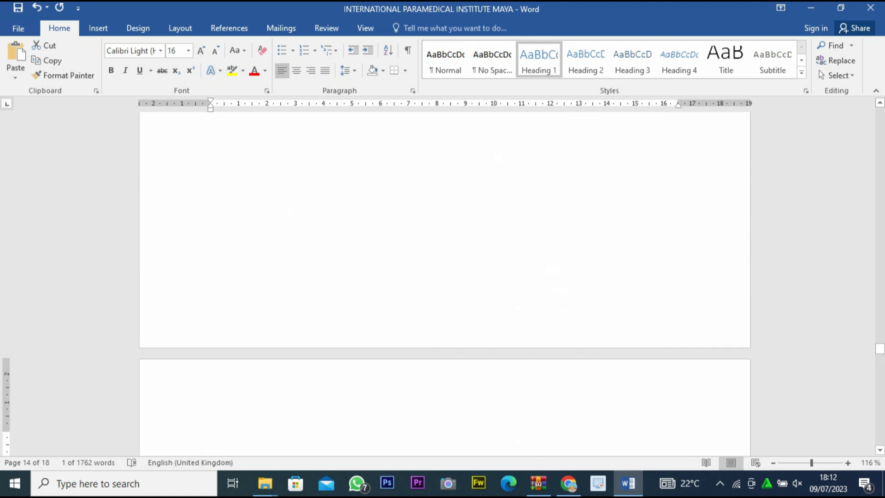
scroll(445, 283, up, 20)
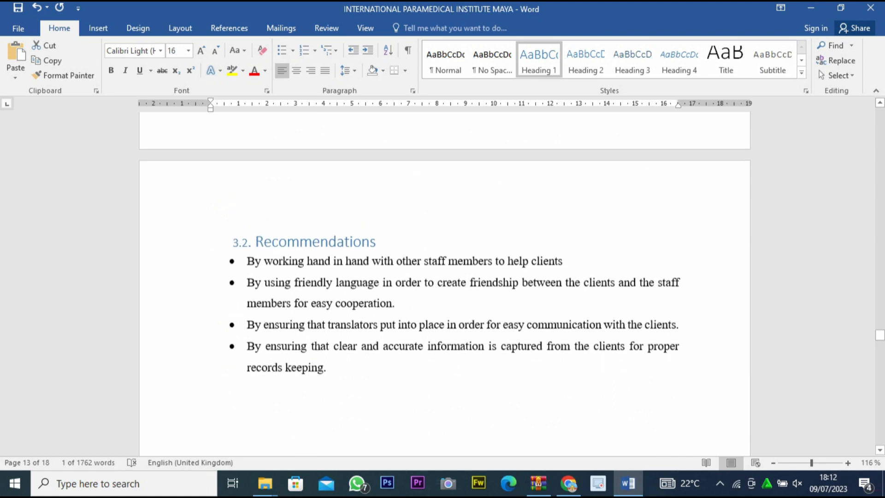
scroll(445, 283, up, 20)
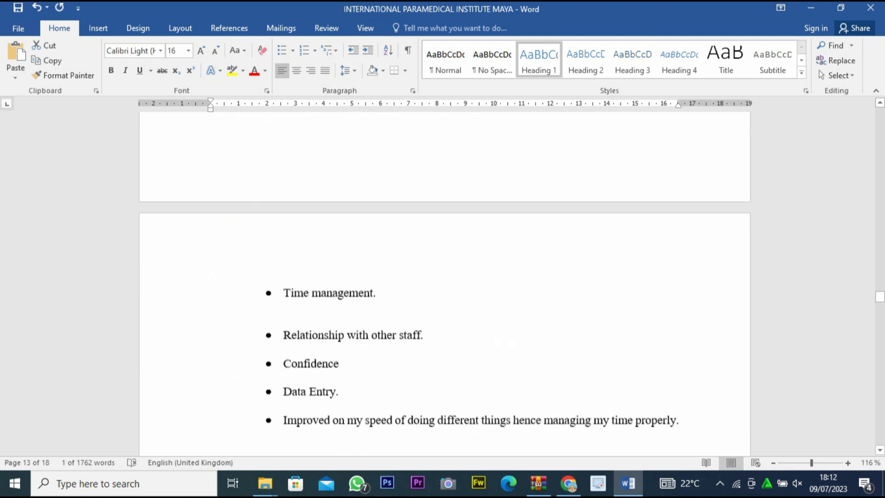
drag(880, 286, 880, 144)
scroll(445, 284, up, 9)
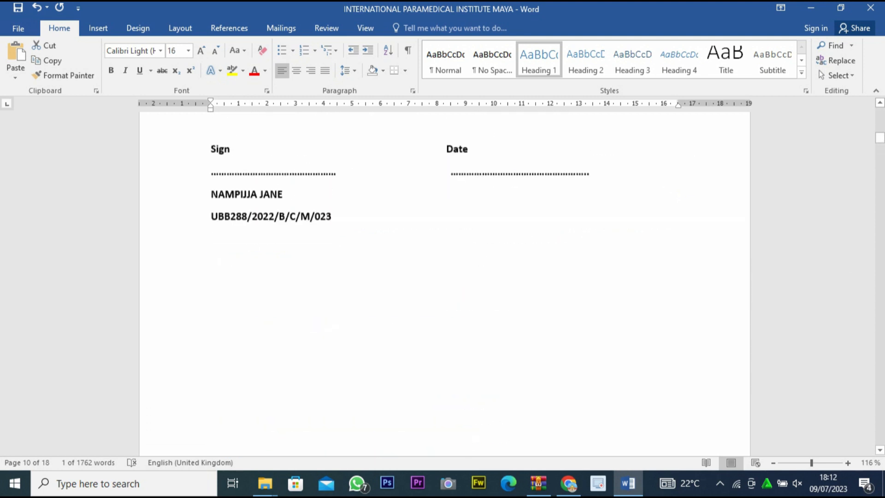
scroll(445, 283, up, 8)
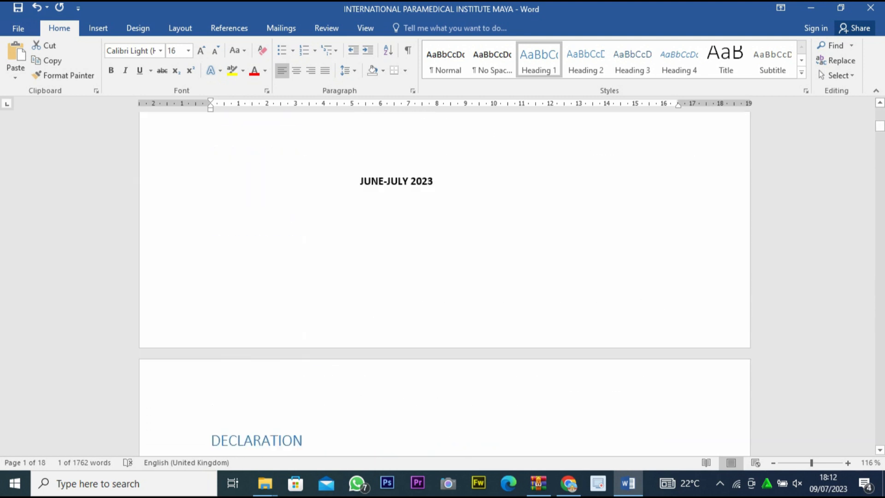
scroll(444, 284, down, 2)
scroll(444, 283, down, 15)
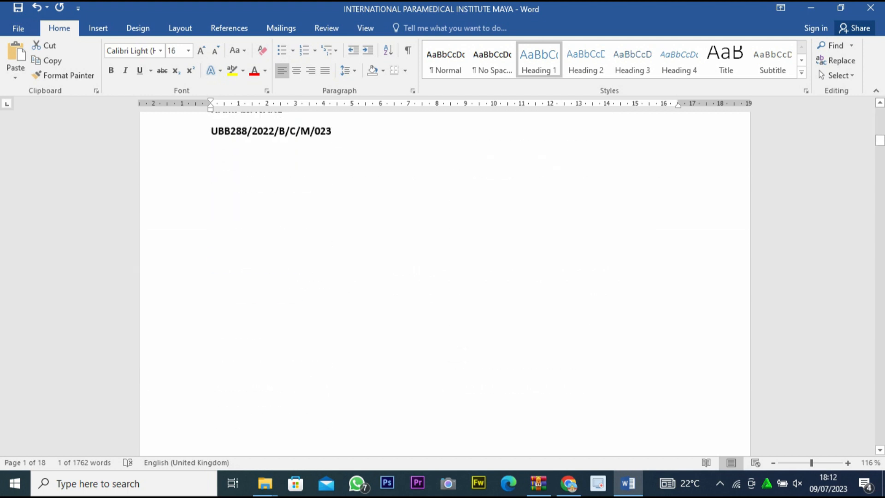
scroll(444, 283, down, 10)
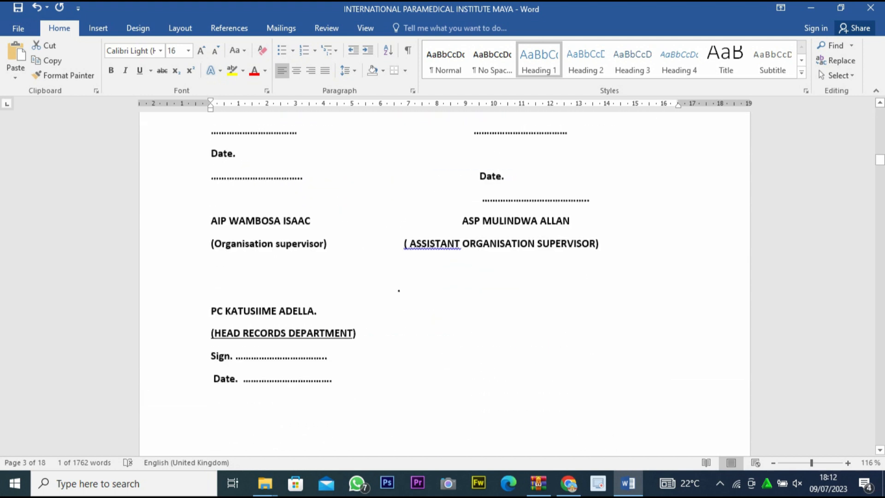
scroll(445, 284, down, 3)
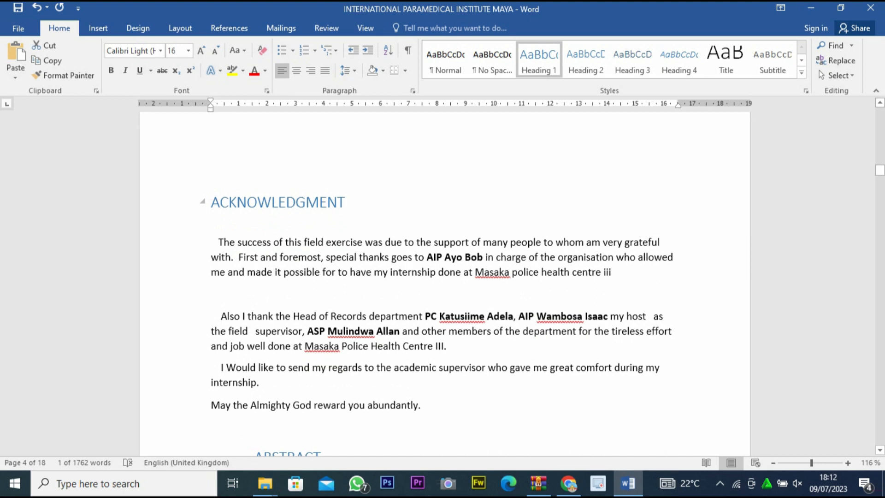
Insert an automatic table of contents in the Automatic Table 2 design directly before the ACKNOWLEDGMENT heading.
click(212, 203)
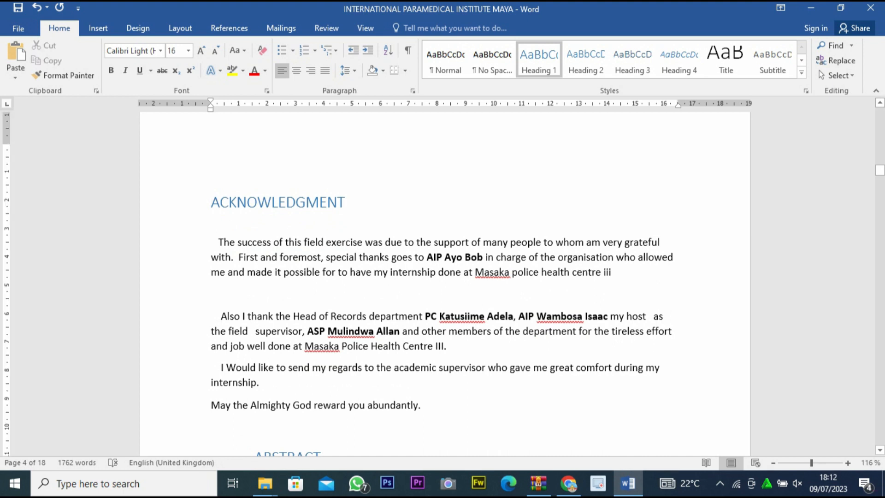
click(181, 28)
click(229, 29)
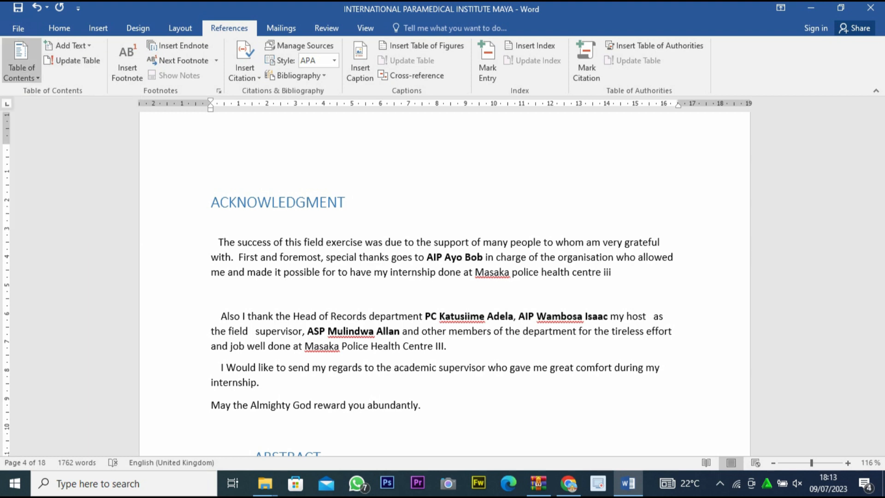
click(21, 70)
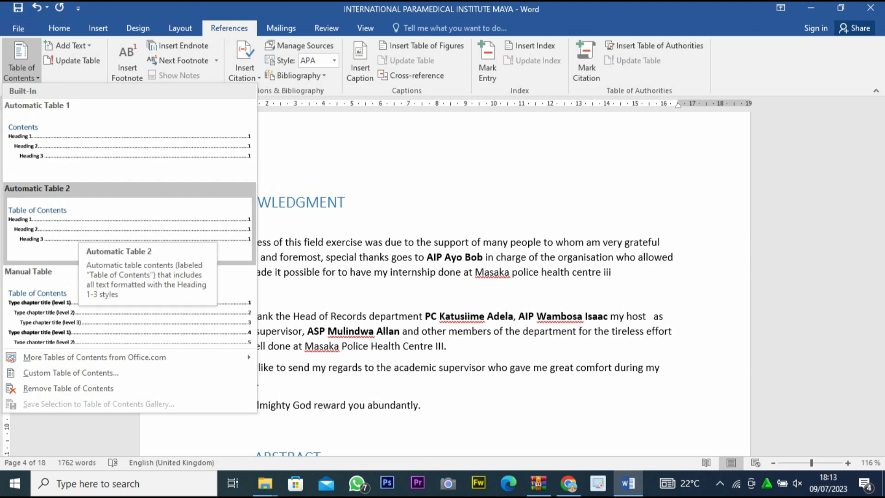
click(73, 233)
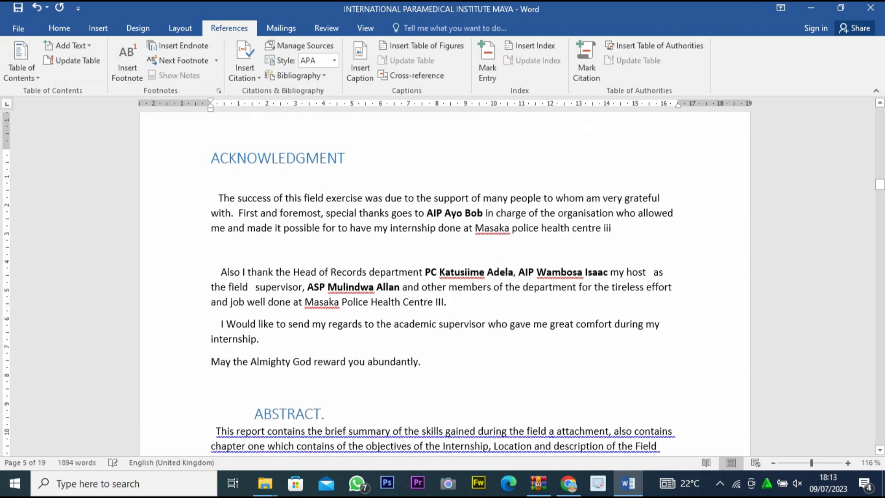
Review the entries, levels and page numbers of the table of contents and the front pages before it.
scroll(295, 253, up, 15)
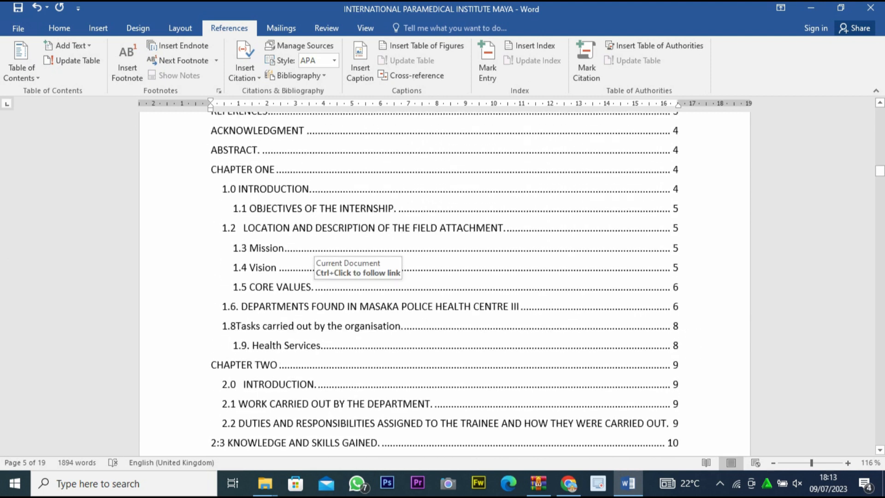
scroll(307, 272, up, 3)
scroll(307, 272, down, 2)
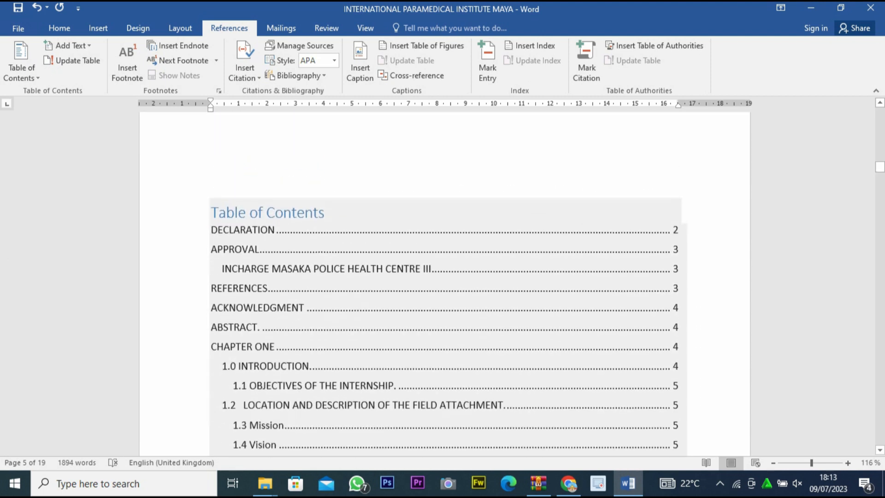
scroll(299, 270, down, 10)
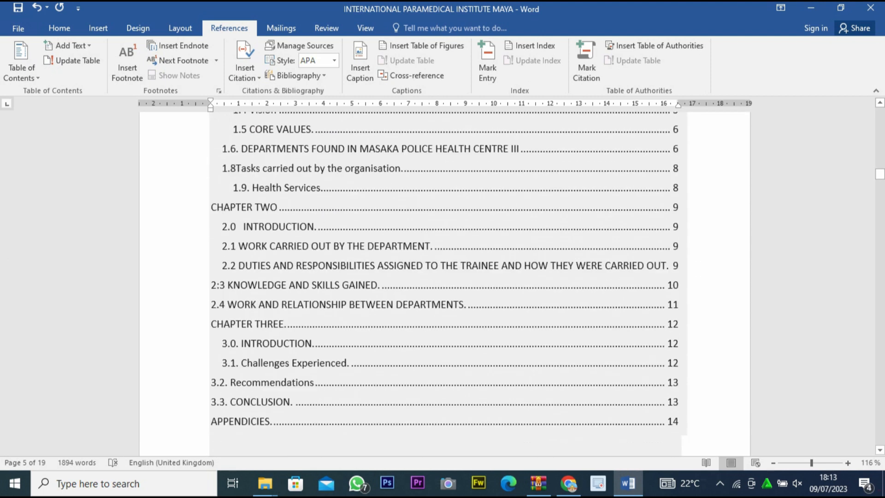
scroll(444, 284, down, 3)
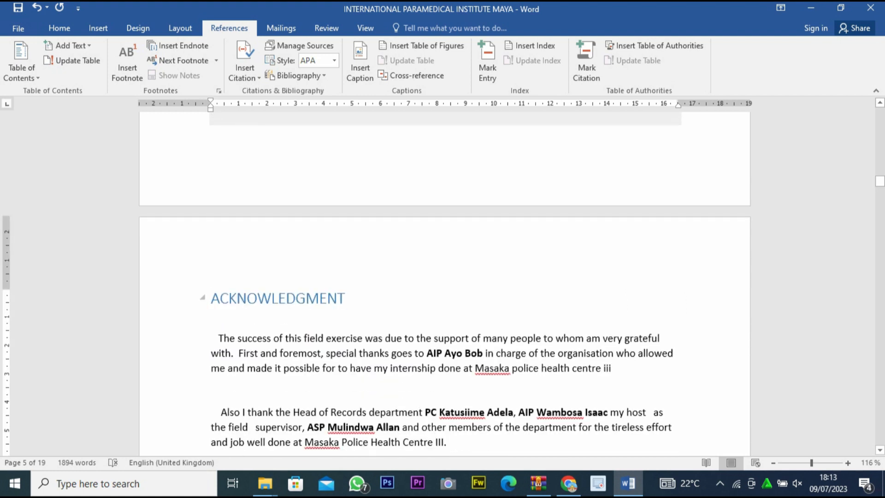
scroll(445, 283, up, 15)
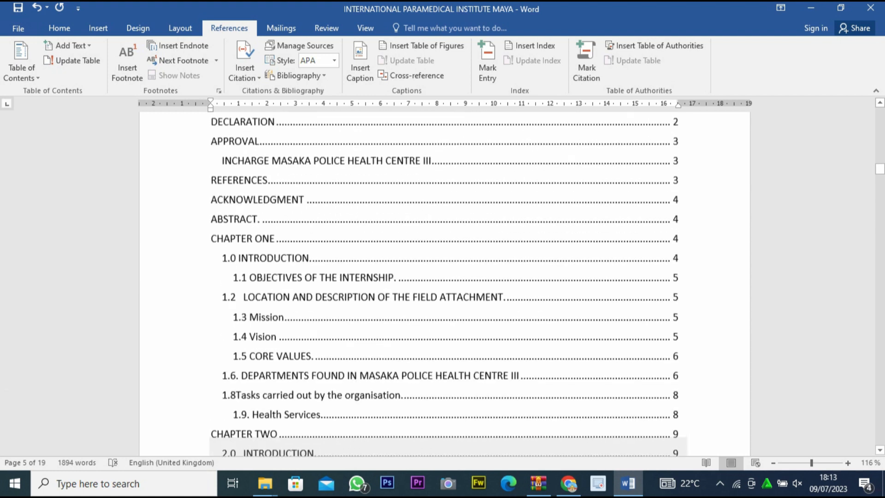
scroll(445, 284, up, 2)
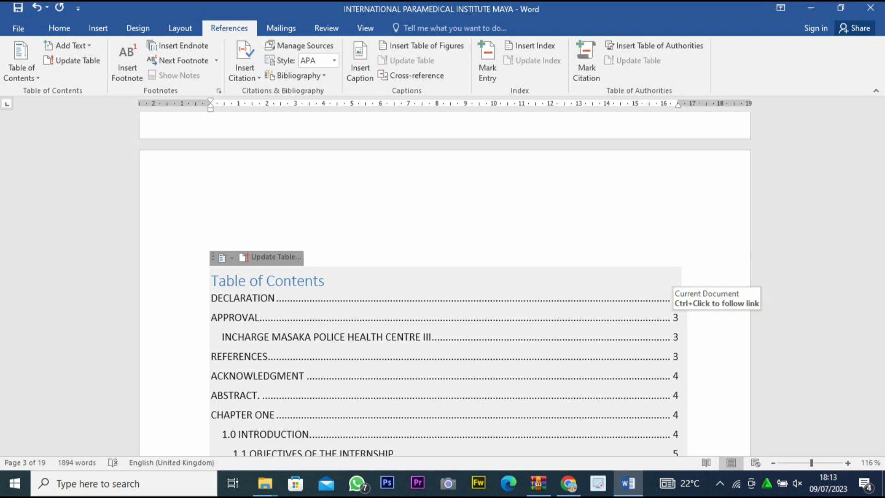
scroll(445, 284, down, 10)
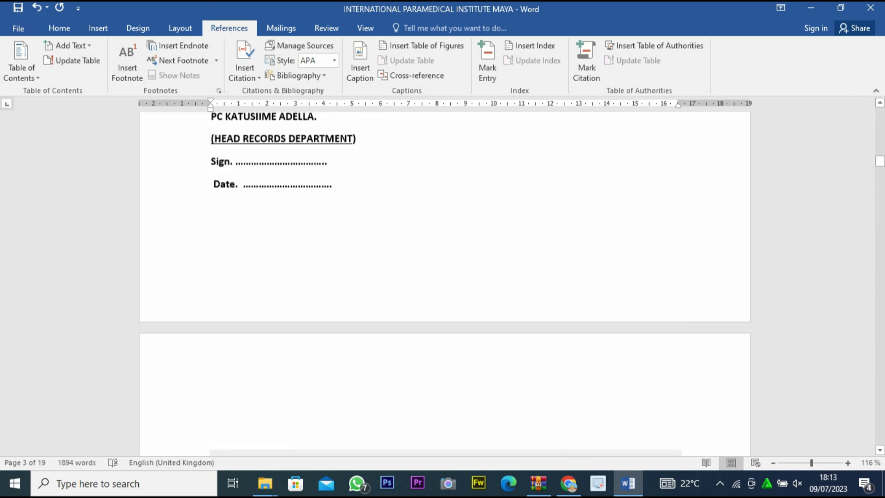
scroll(445, 284, up, 15)
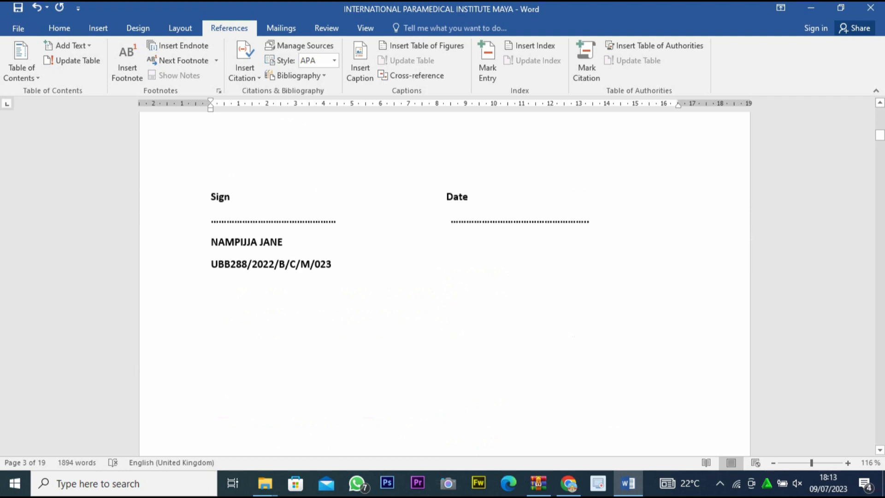
scroll(445, 284, up, 1)
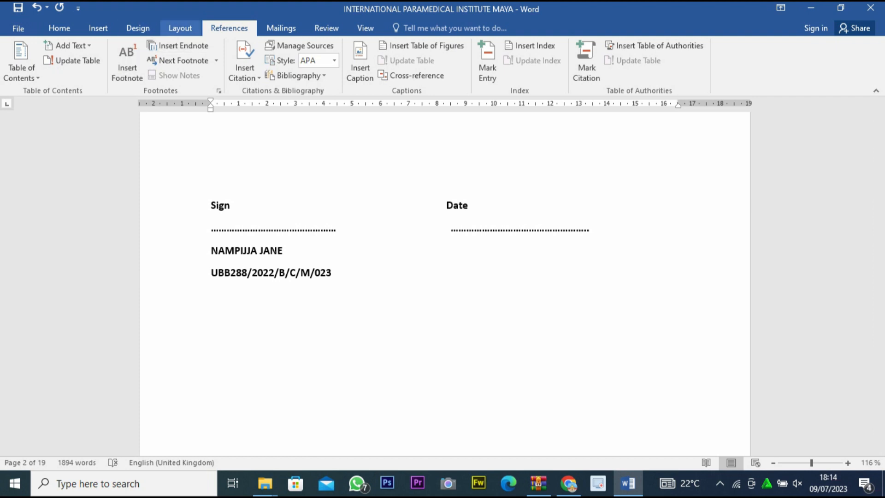
click(179, 28)
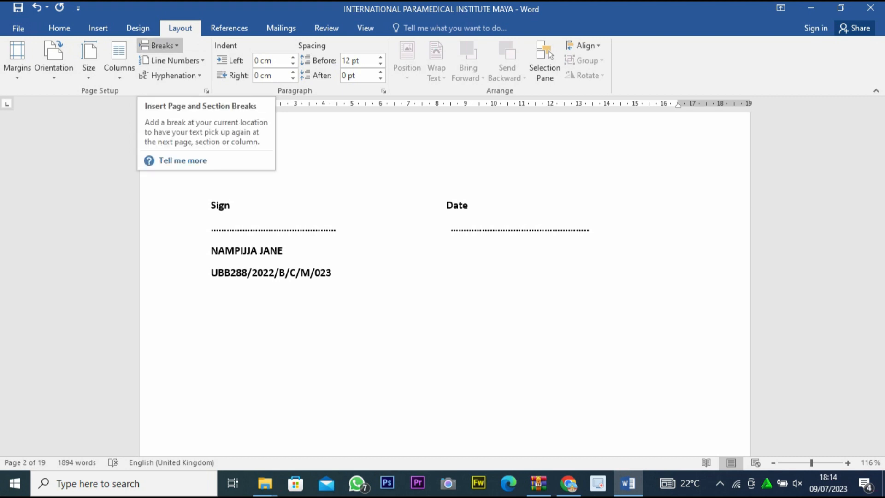
click(159, 46)
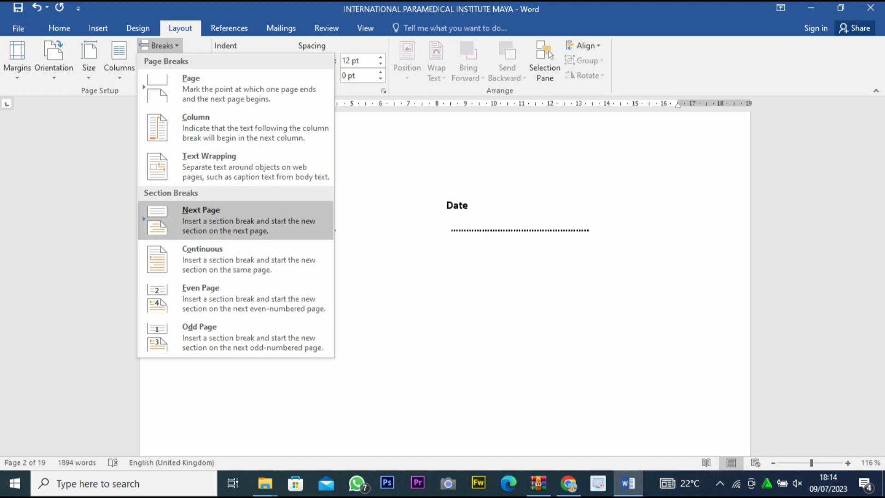
key(Escape)
Insert a Next Page section break after the JUNE-JULY 2023 line on the cover page.
scroll(445, 284, up, 5)
scroll(445, 283, down, 5)
scroll(445, 283, up, 16)
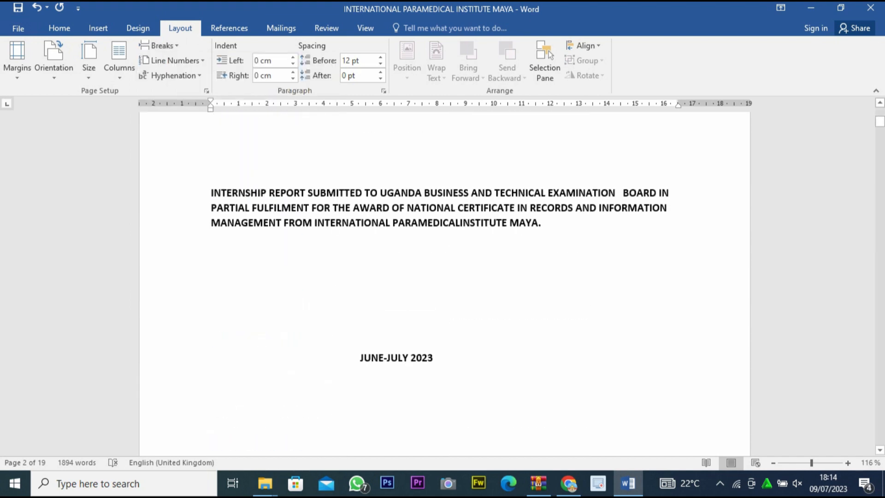
scroll(445, 284, down, 5)
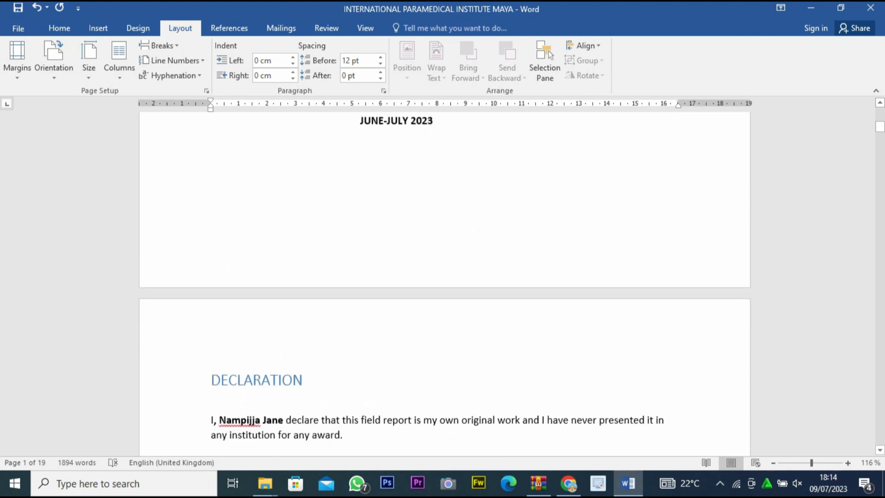
click(438, 119)
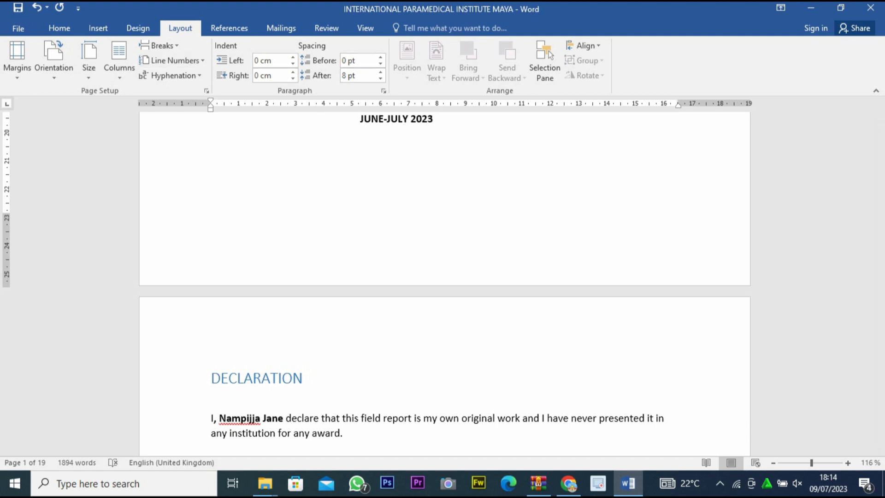
click(158, 45)
click(203, 210)
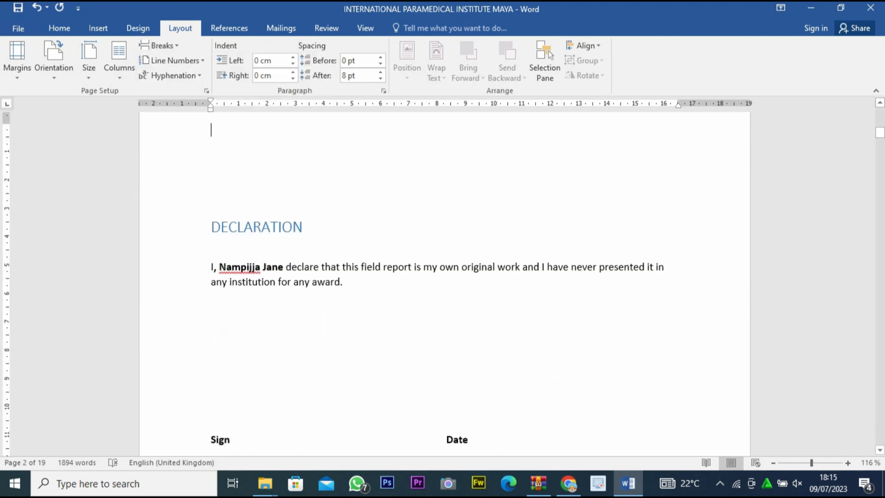
scroll(444, 284, up, 8)
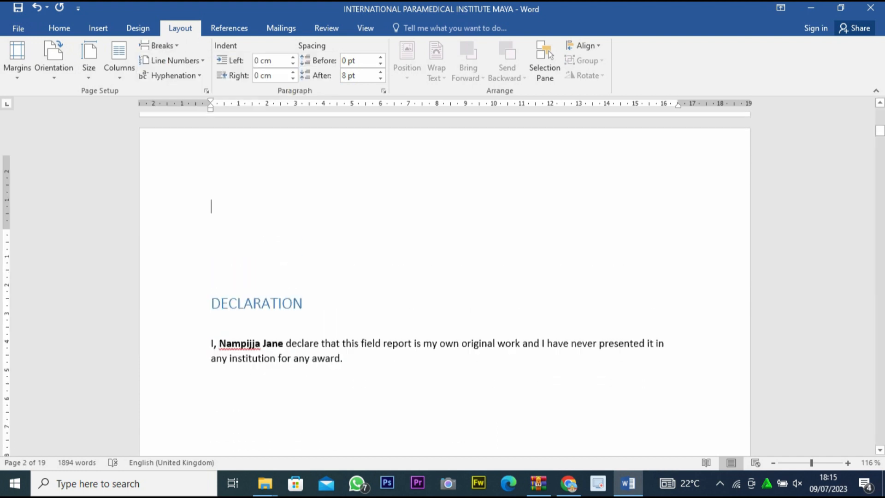
Insert a Next Page section break after the last paragraph of the ABSTRACT, directly before the CHAPTER ONE heading.
scroll(444, 284, down, 12)
scroll(444, 284, down, 3)
scroll(444, 283, up, 3)
scroll(444, 283, down, 10)
scroll(444, 284, down, 20)
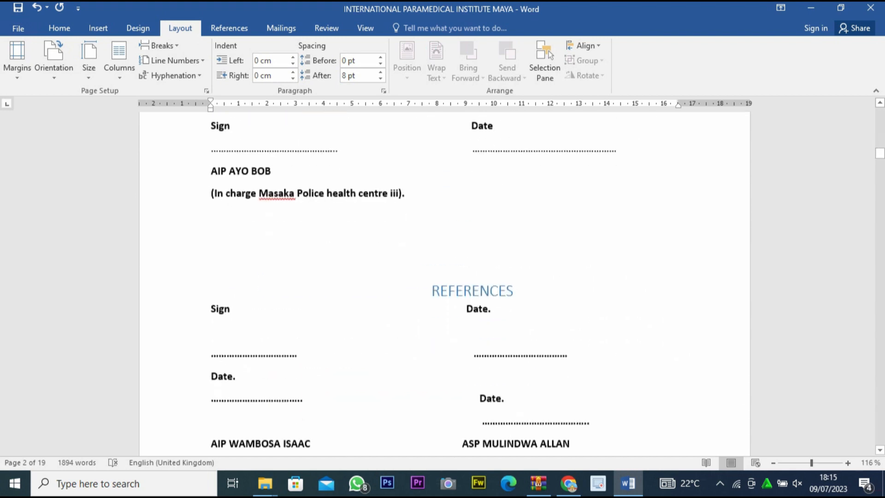
scroll(445, 284, down, 20)
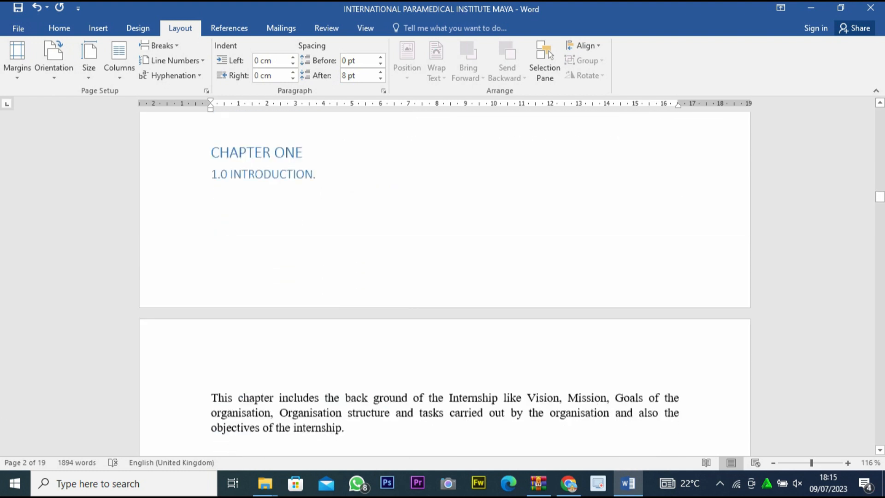
scroll(444, 284, up, 5)
click(422, 346)
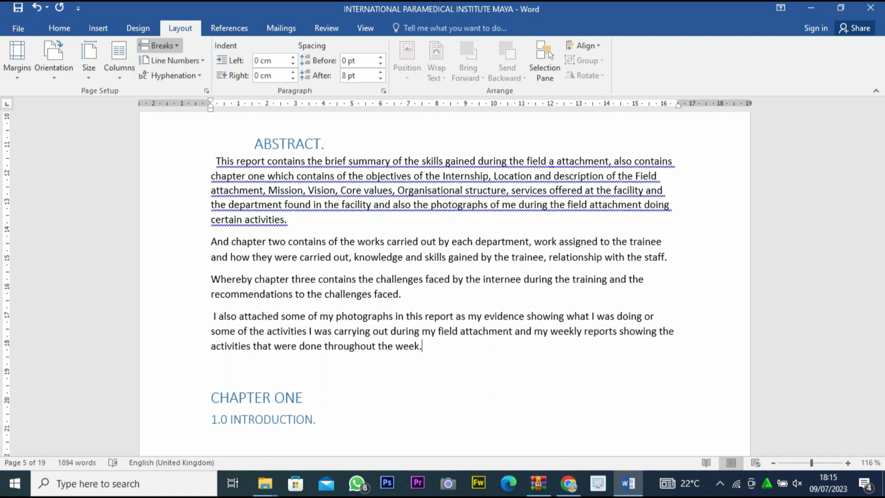
click(159, 46)
click(236, 220)
Open the section 3 footer below 1.3 Mission and set its page numbering to the 1, 2, 3 format, starting at 1.
scroll(444, 284, down, 3)
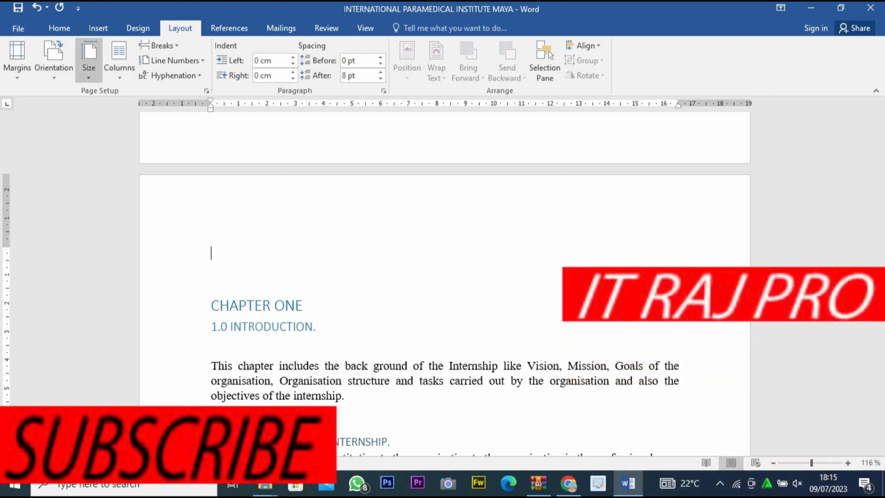
scroll(444, 276, down, 8)
scroll(444, 284, down, 5)
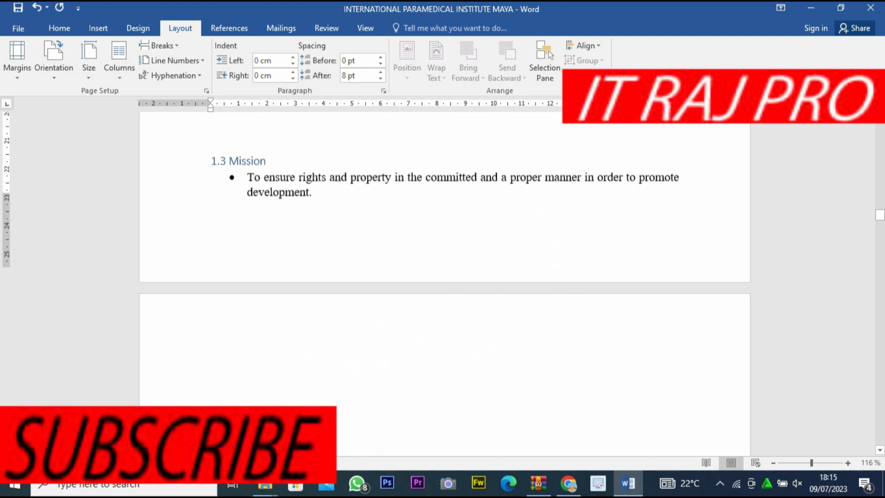
click(314, 175)
double_click(342, 224)
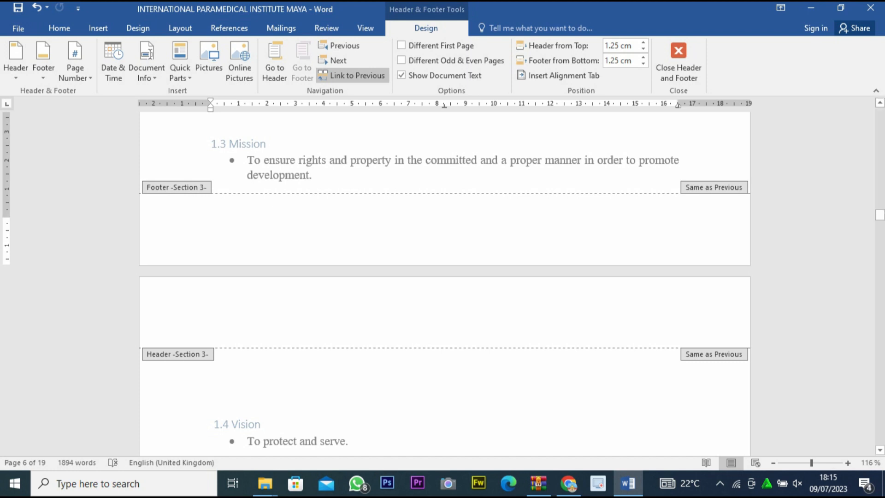
click(76, 64)
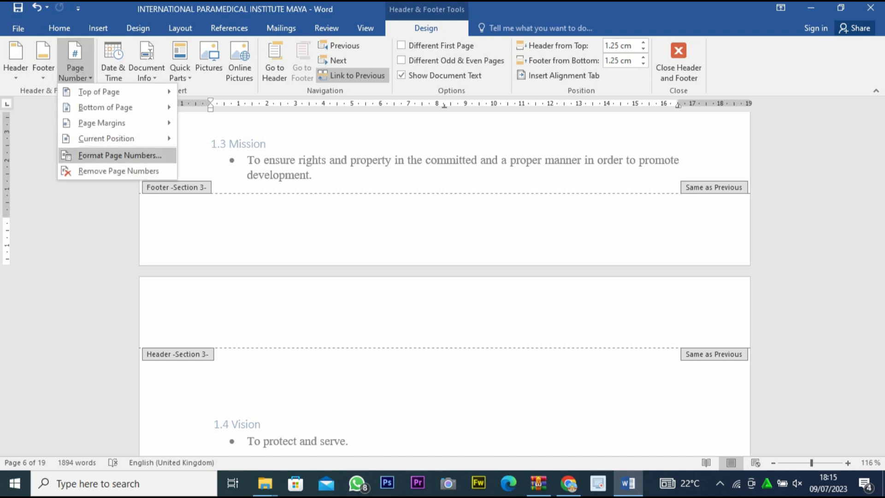
click(119, 156)
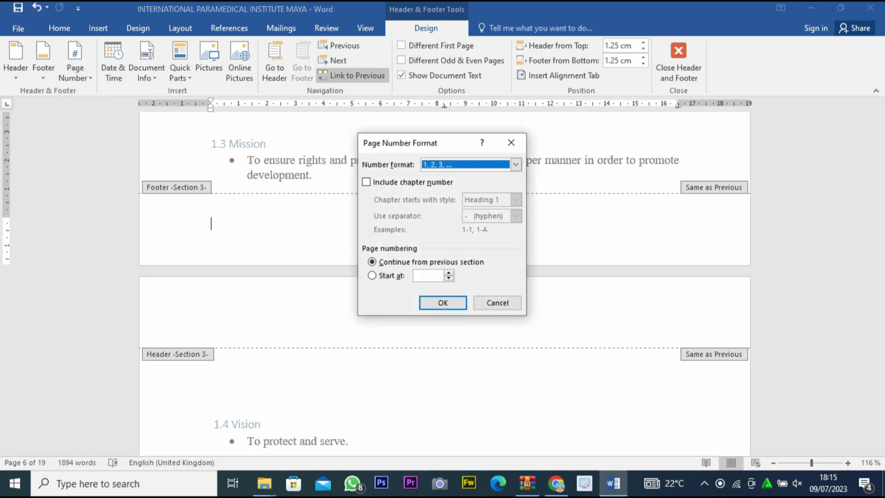
key(Return)
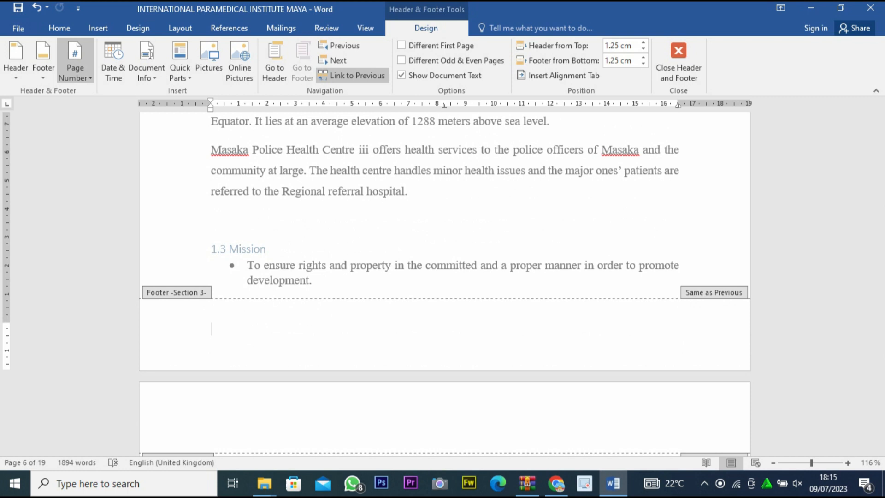
click(75, 64)
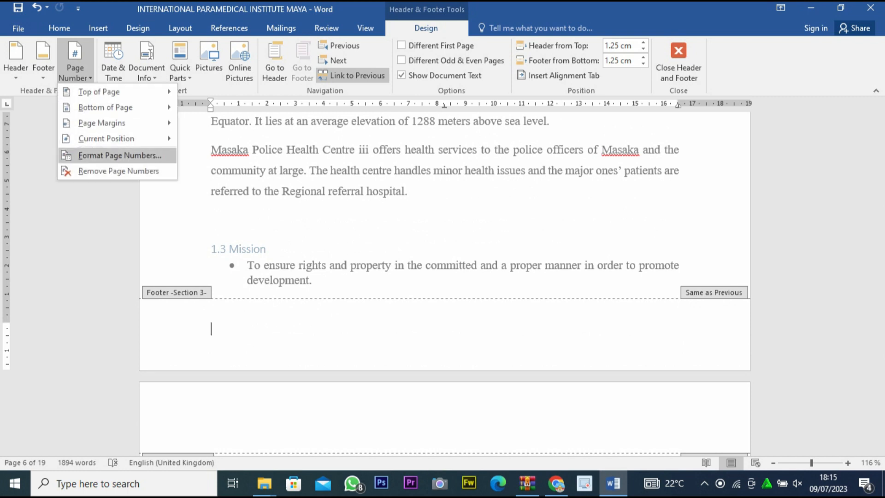
click(119, 155)
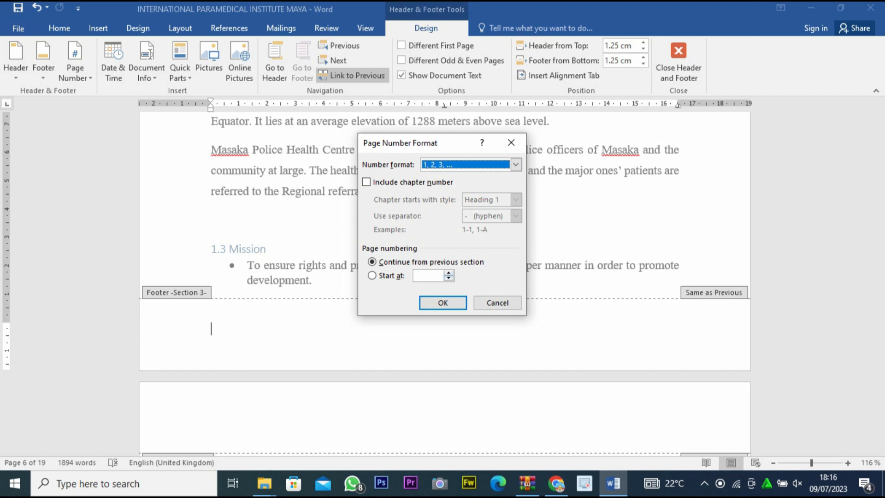
click(373, 275)
click(444, 303)
Set the page numbers of section 2, the front pages after the cover, to the i, ii, iii format starting at i.
scroll(443, 303, up, 15)
scroll(444, 284, up, 4)
scroll(444, 284, down, 11)
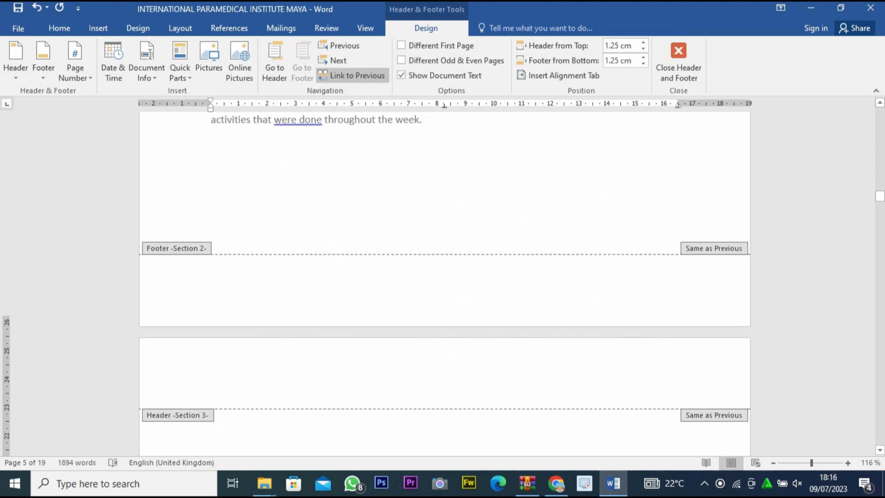
scroll(445, 284, down, 1)
scroll(444, 284, up, 5)
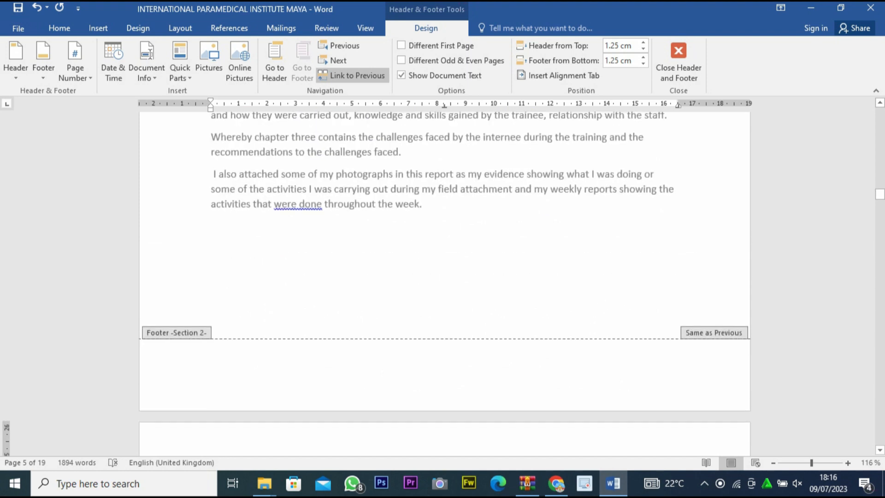
double_click(334, 369)
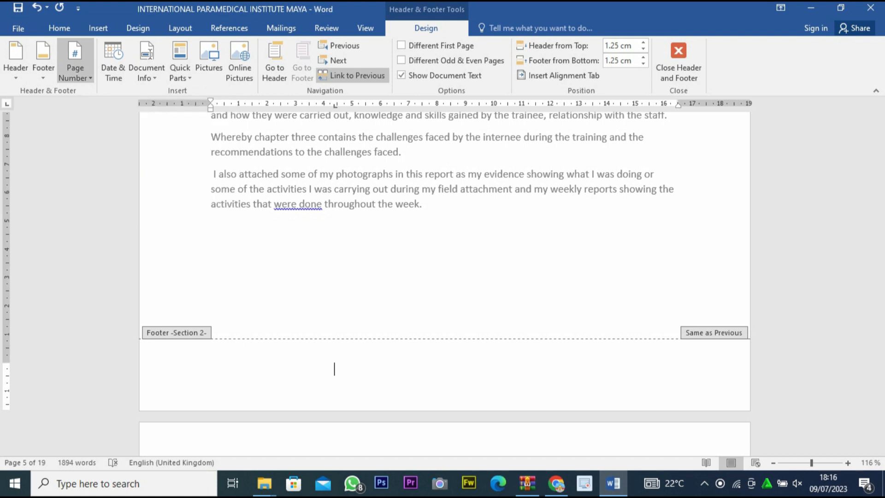
click(75, 69)
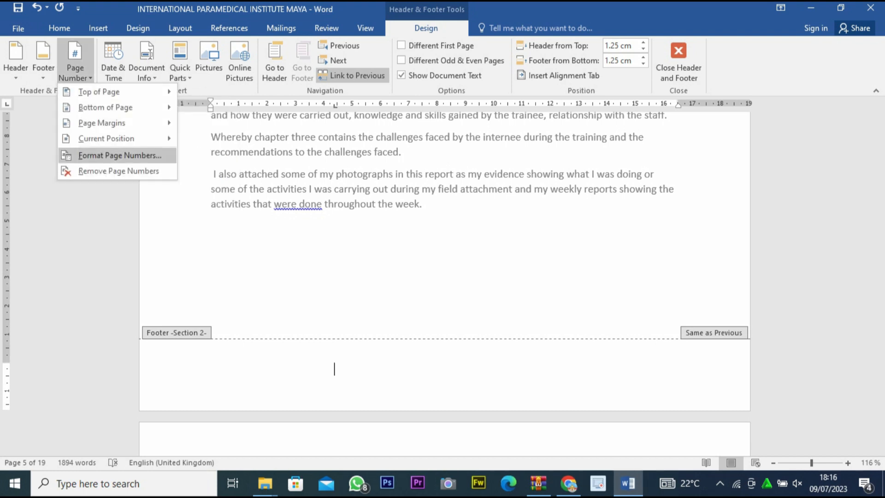
click(118, 155)
click(516, 164)
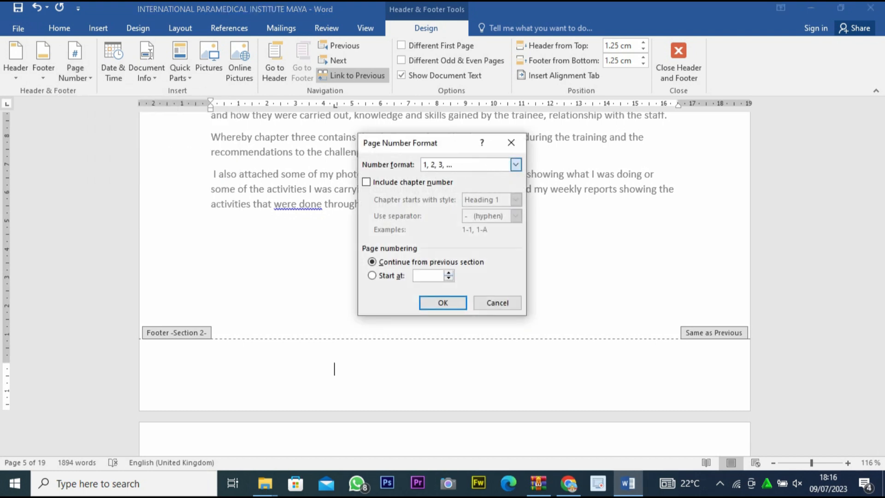
click(437, 210)
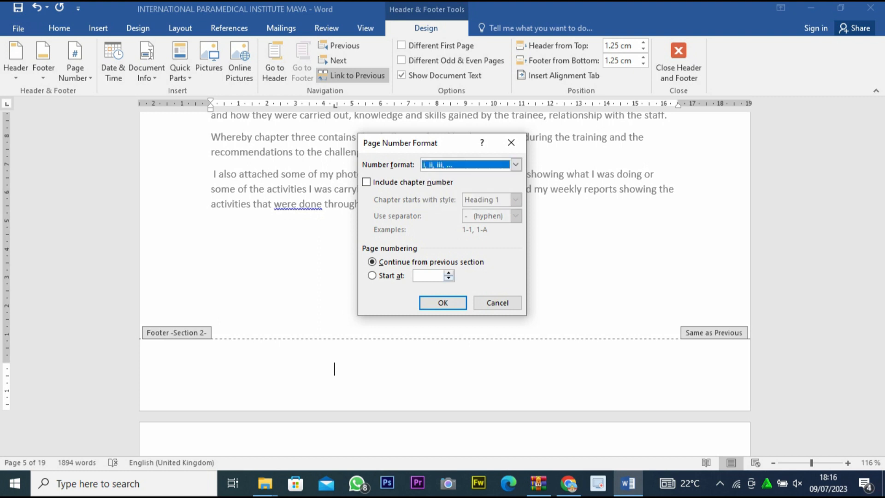
click(449, 273)
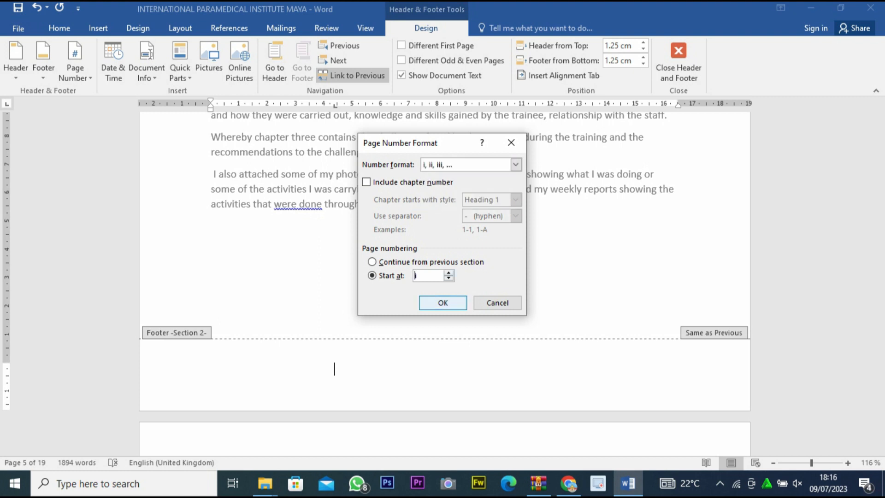
key(Return)
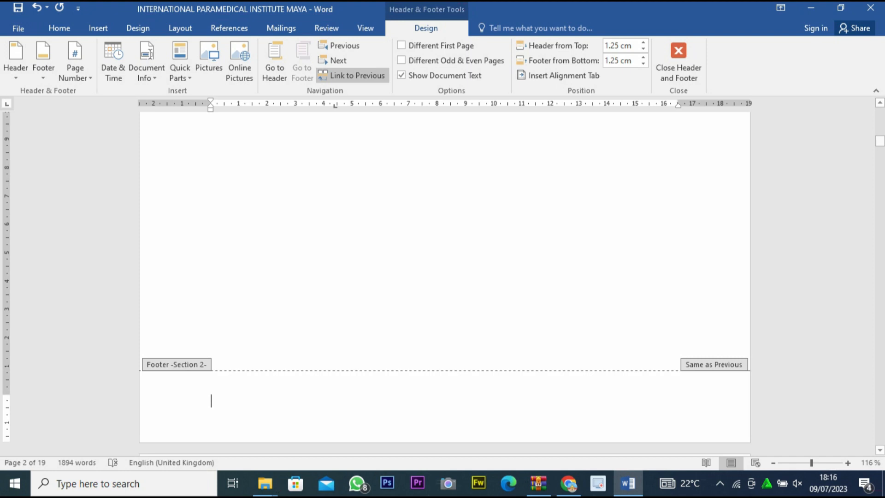
Insert the built-in Banded footer with a centred page number in the section 2 footer of the DECLARATION page.
click(44, 60)
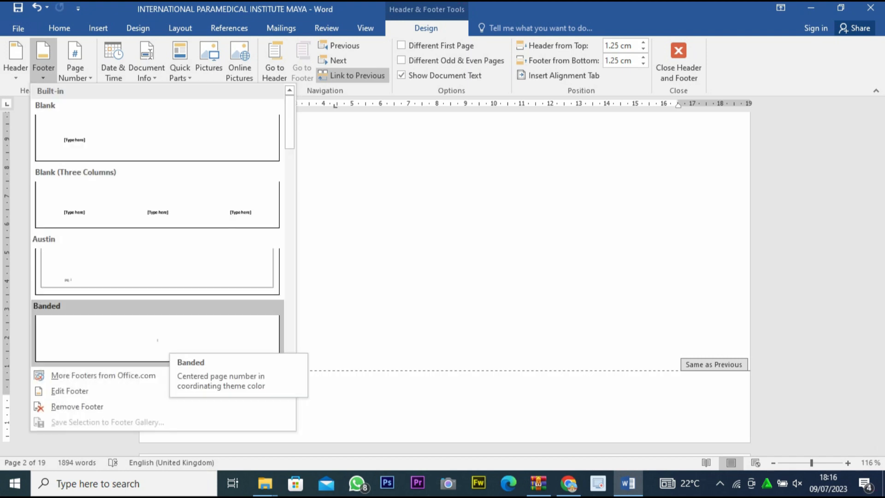
click(157, 336)
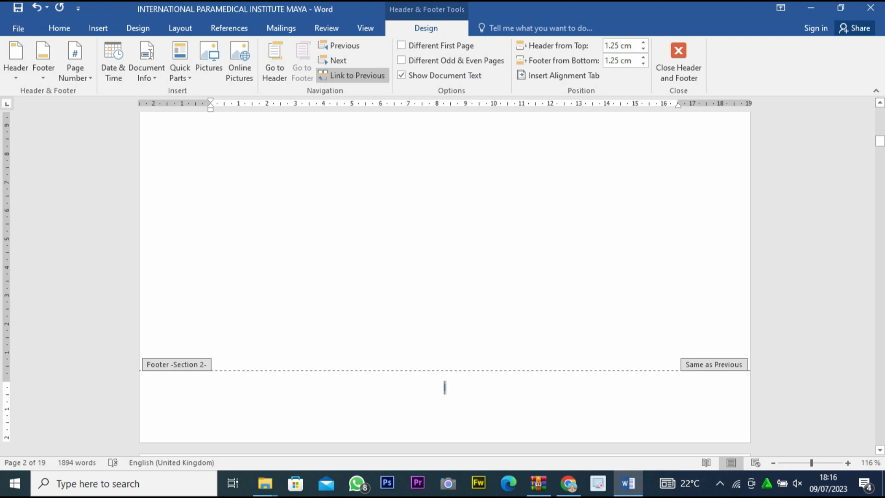
scroll(445, 276, up, 10)
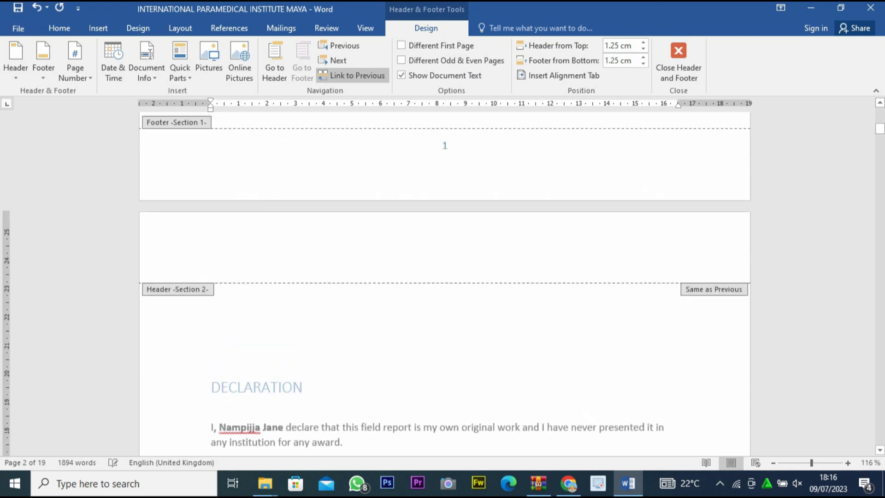
scroll(445, 277, down, 8)
scroll(444, 276, up, 13)
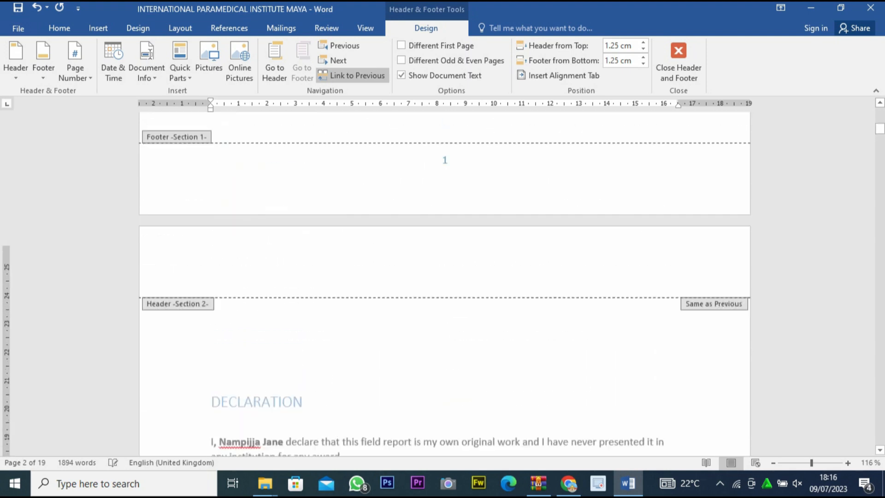
Turn on Different First Page for section 1 so the cover page carries no page number.
scroll(445, 277, up, 3)
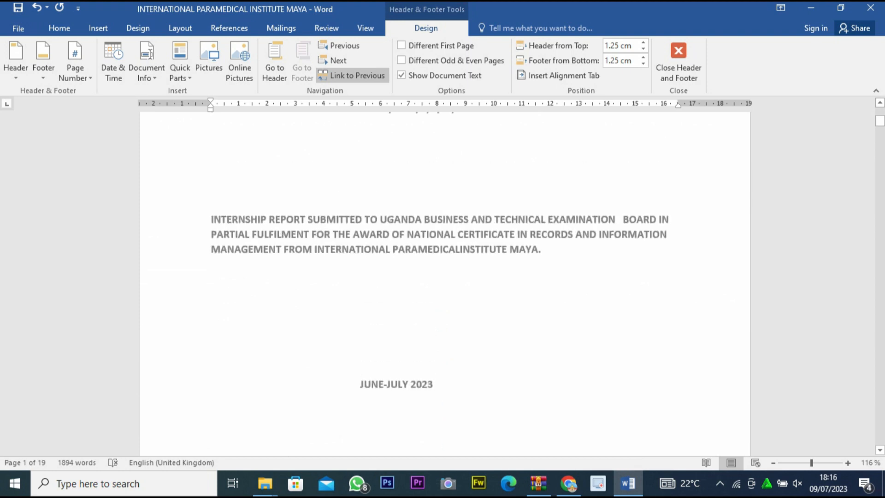
scroll(444, 276, down, 6)
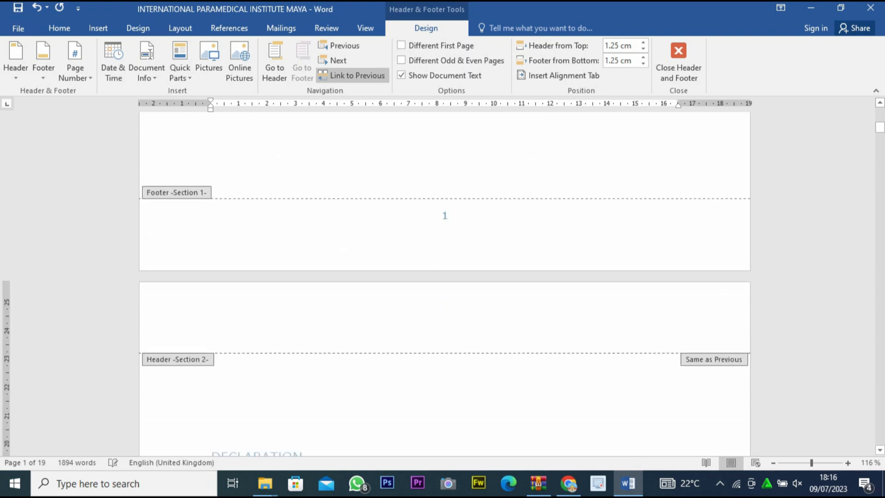
click(448, 216)
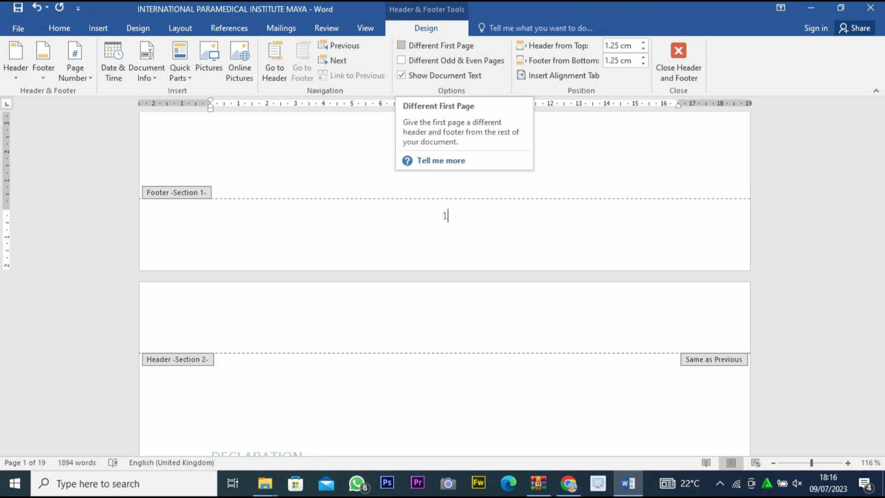
click(401, 45)
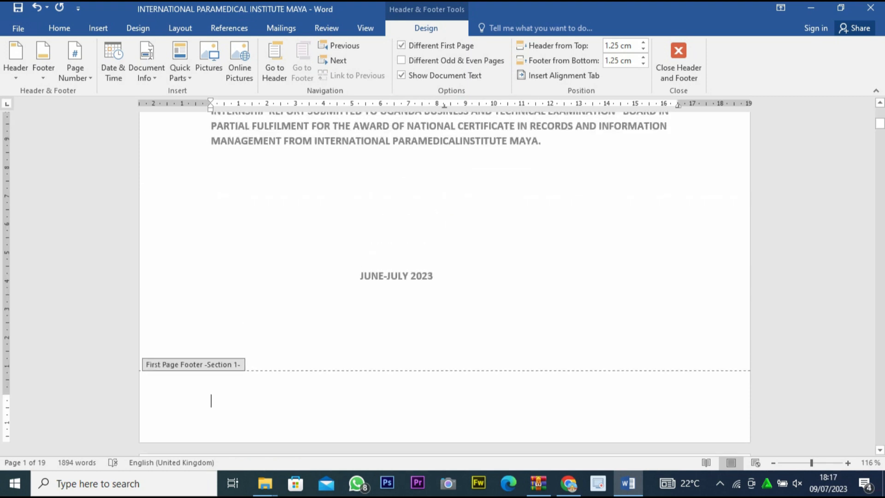
Review the footer page numbers from the DECLARATION page through the front pages and the Chapter One pages of section 3.
scroll(444, 276, down, 15)
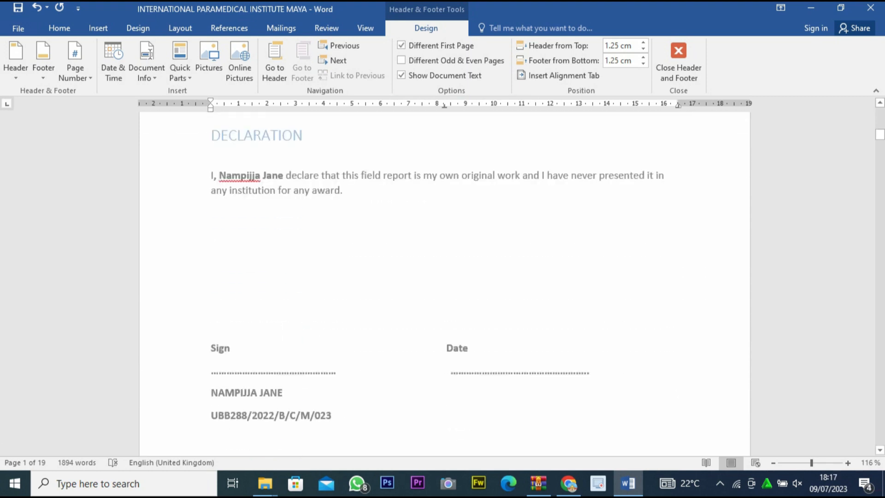
scroll(444, 276, down, 5)
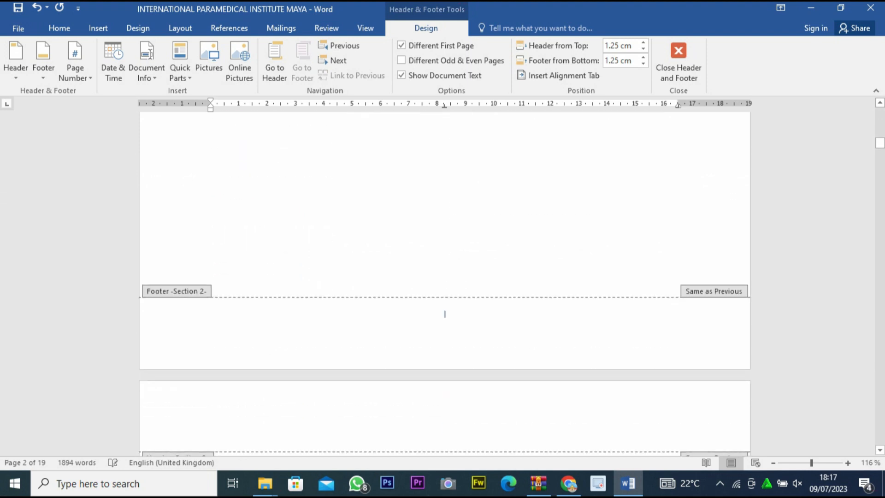
scroll(445, 276, down, 10)
scroll(445, 414, down, 12)
scroll(445, 276, down, 12)
scroll(445, 276, down, 12)
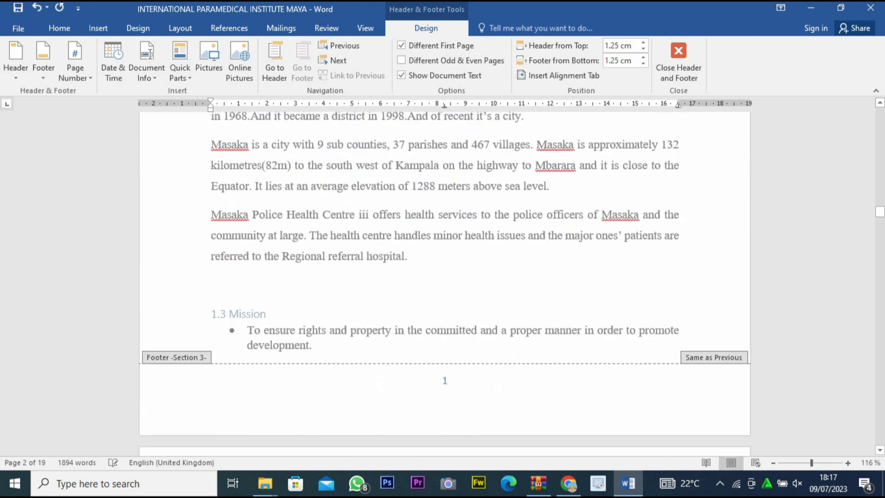
scroll(445, 277, down, 3)
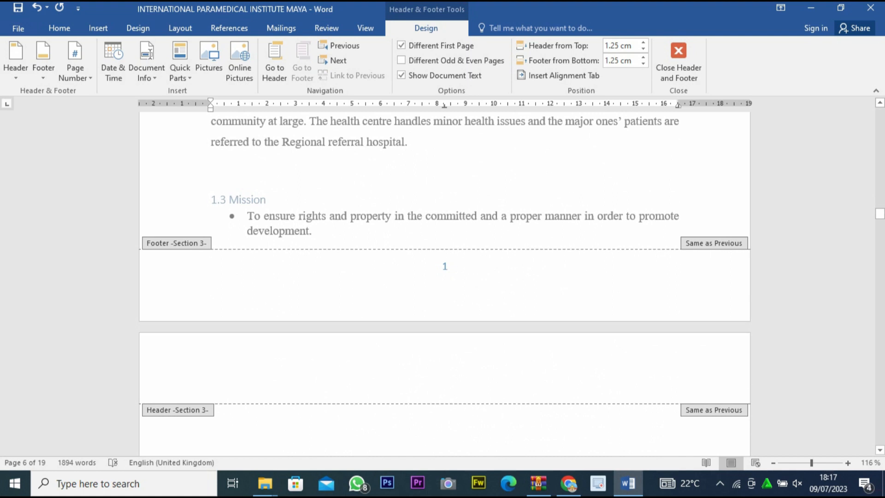
click(211, 280)
scroll(444, 277, down, 14)
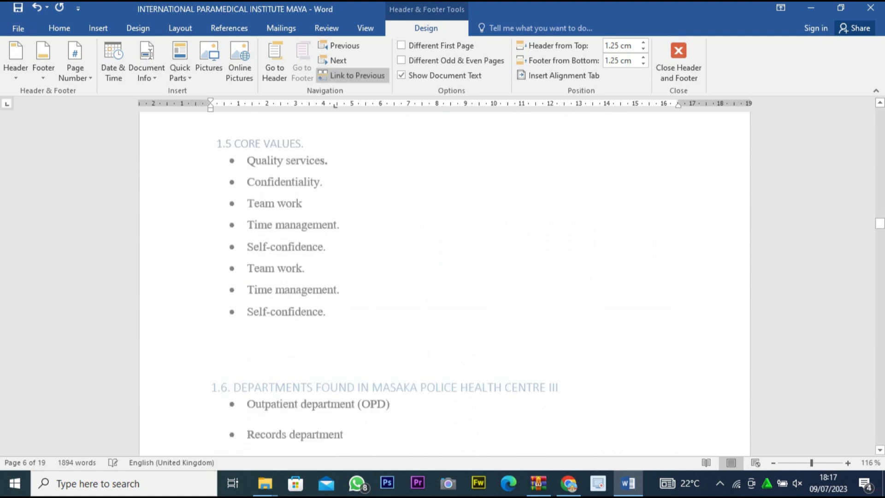
scroll(444, 277, down, 14)
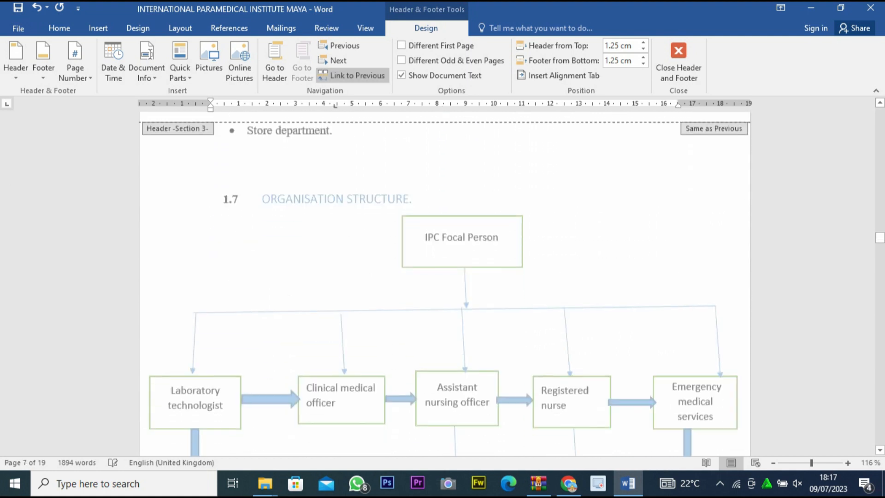
scroll(444, 277, down, 14)
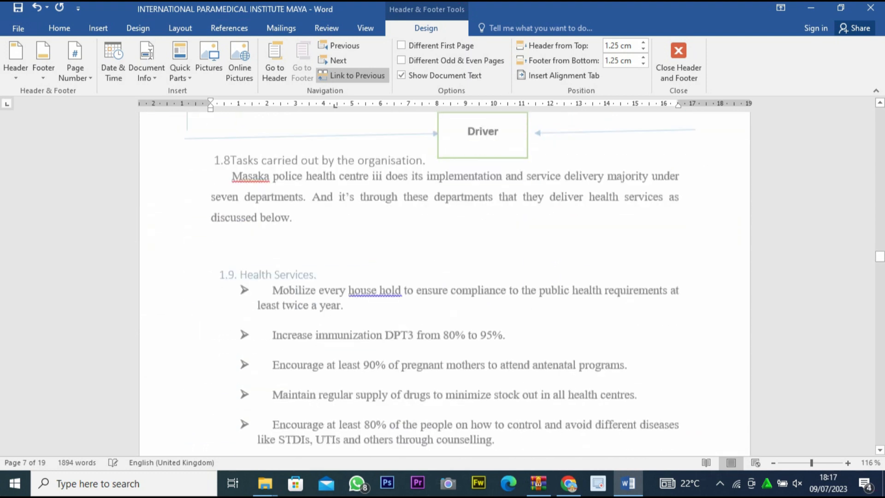
scroll(444, 277, up, 12)
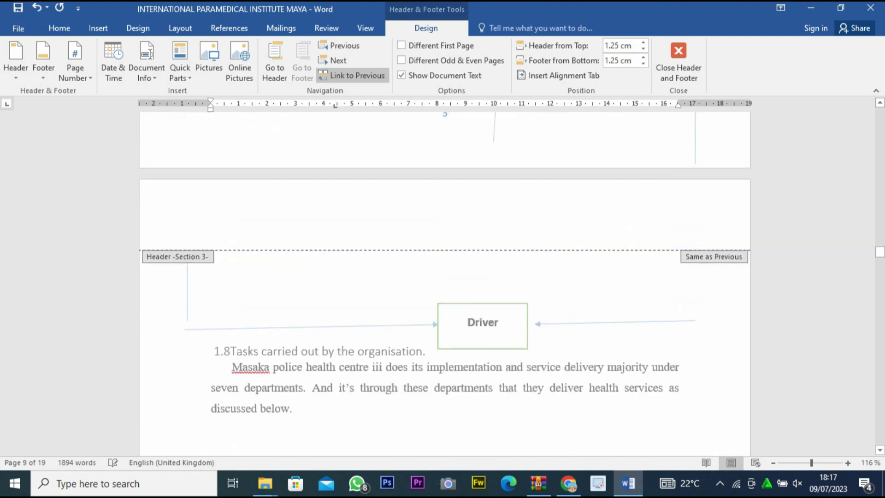
Leave footer editing and update the entire table of contents to match the new page numbering.
double_click(211, 282)
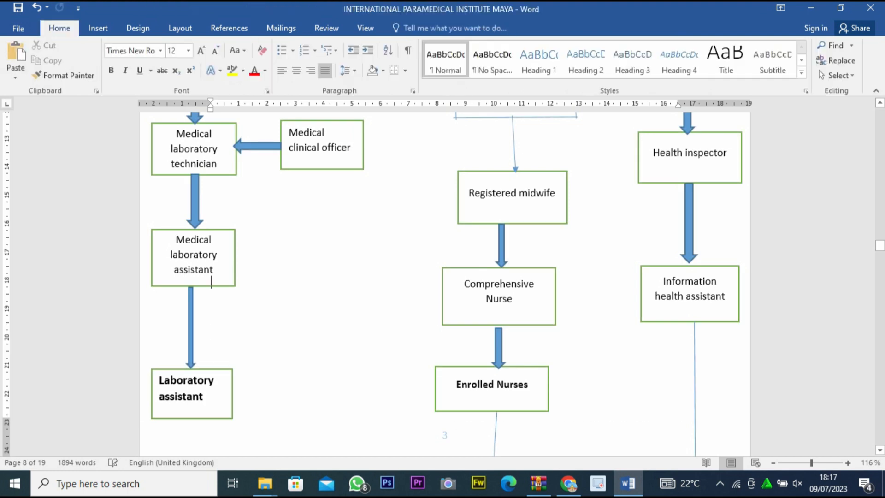
scroll(212, 281, up, 10)
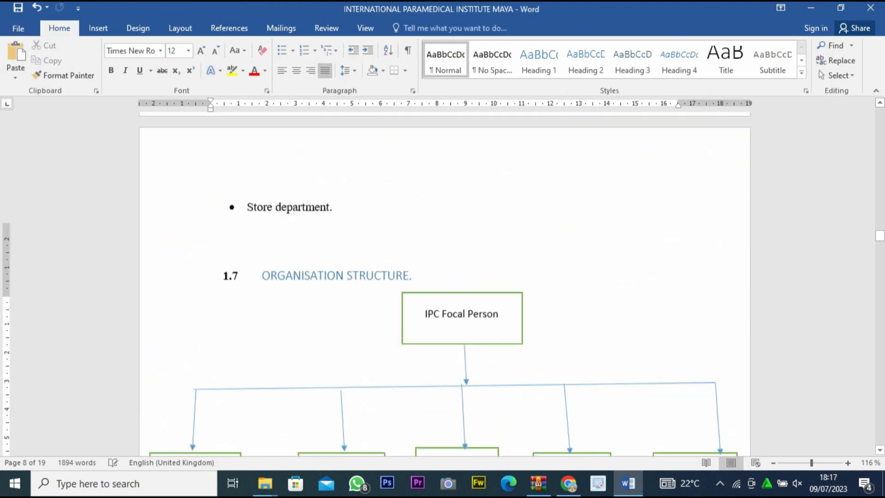
scroll(444, 282, up, 10)
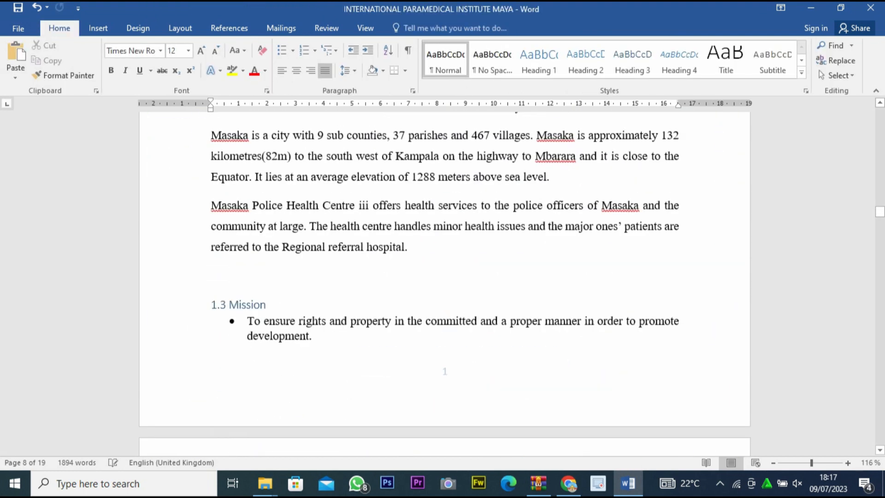
drag(879, 212, 880, 132)
scroll(444, 277, down, 15)
scroll(445, 277, down, 15)
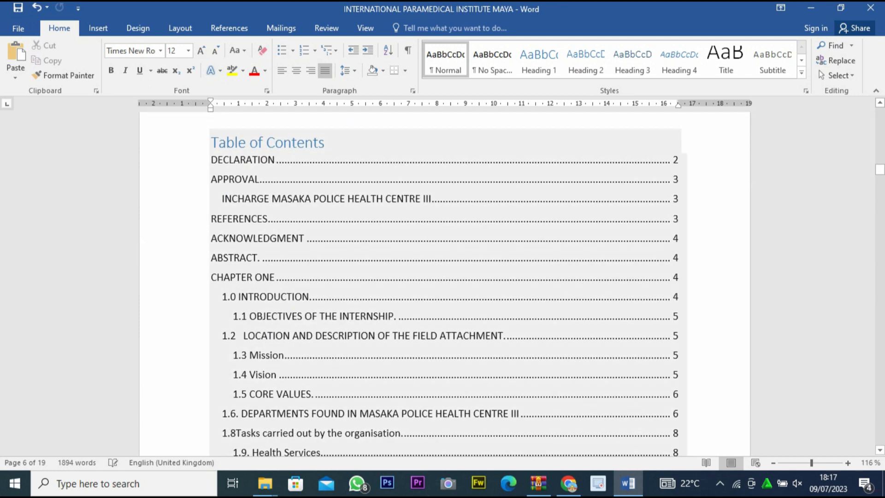
scroll(445, 276, up, 3)
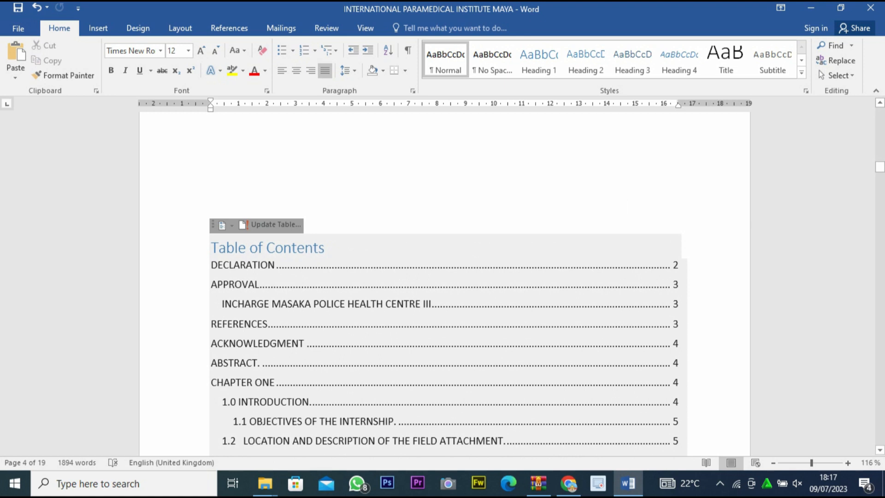
click(284, 248)
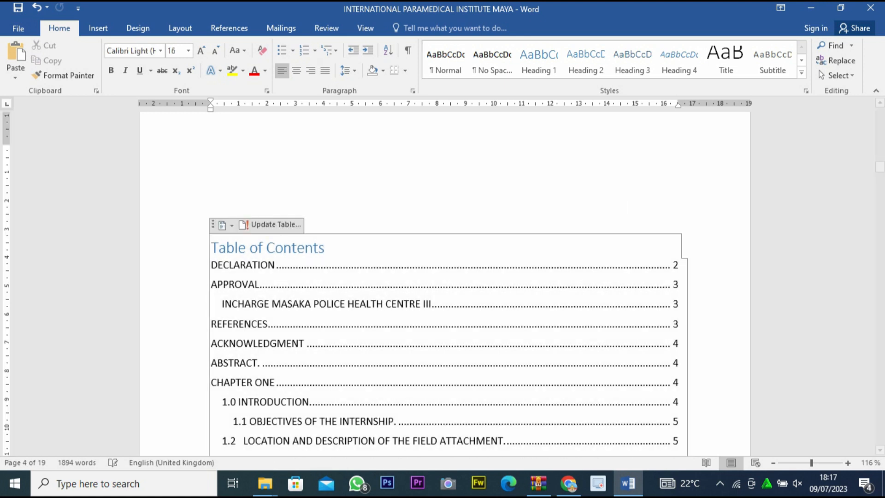
click(276, 224)
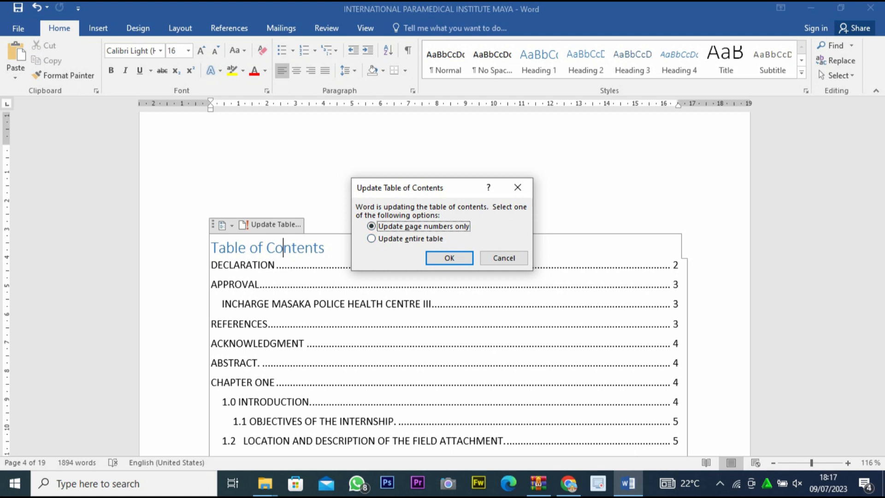
click(372, 238)
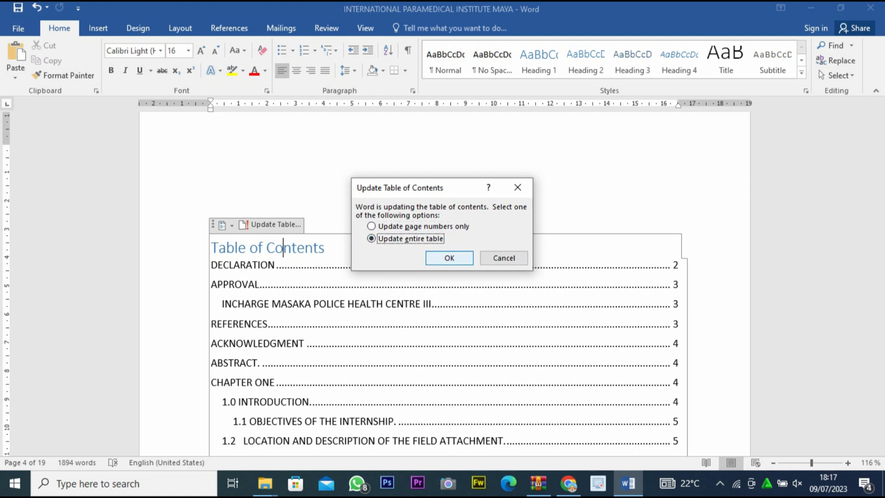
key(Return)
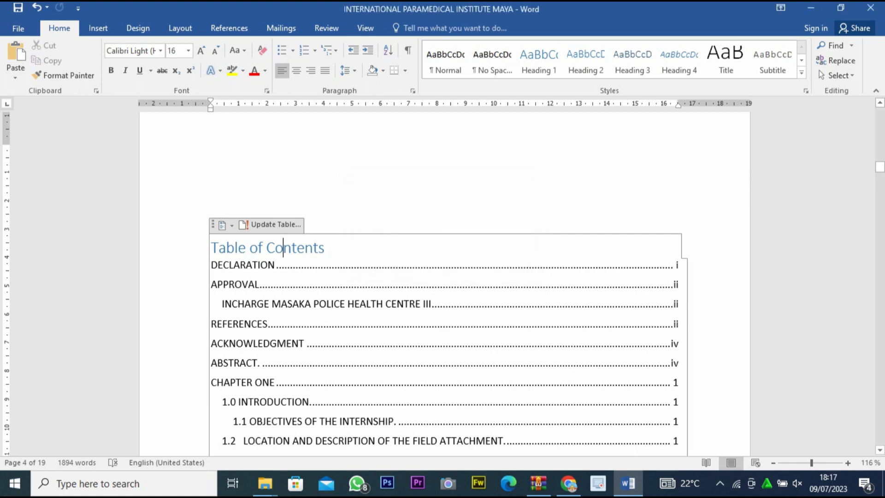
Review the page numbers listed in the table of contents and those on the front pages back to the cover.
scroll(443, 276, down, 3)
scroll(443, 276, up, 2)
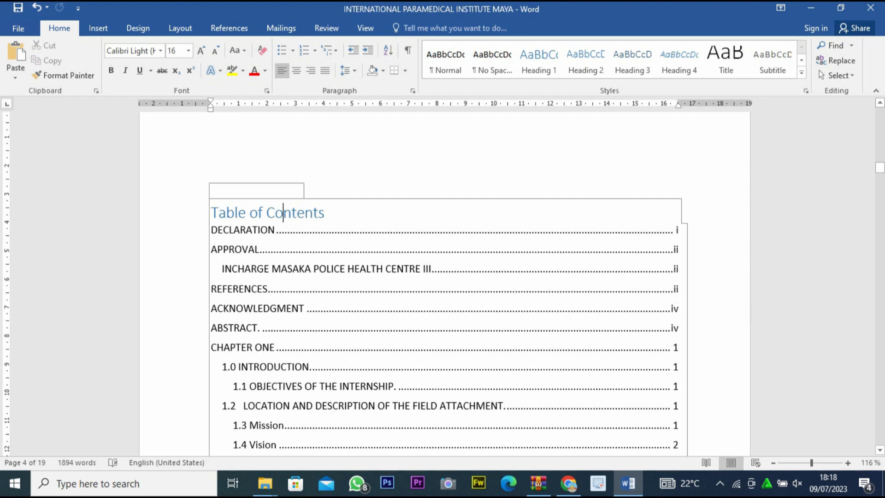
scroll(445, 284, down, 3)
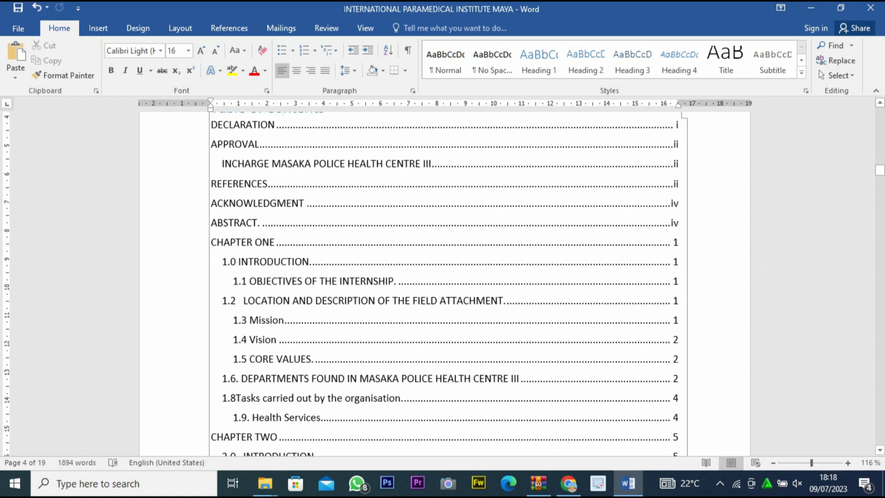
scroll(643, 358, down, 3)
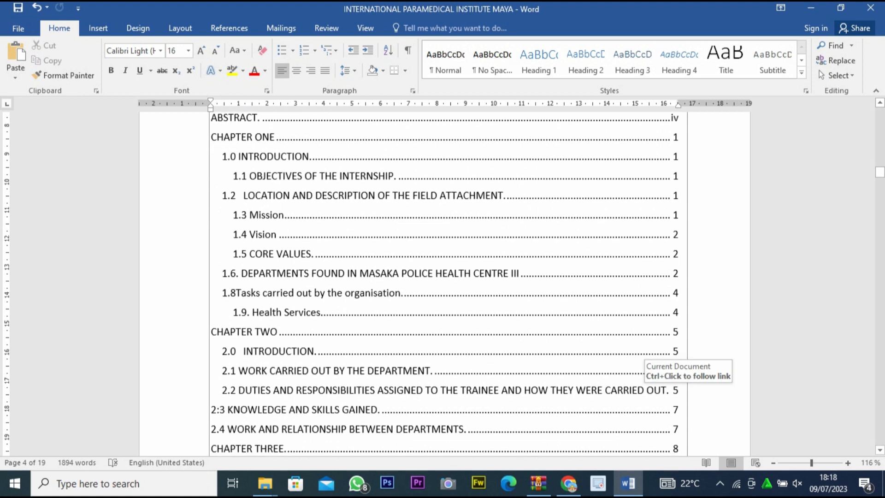
scroll(445, 276, up, 15)
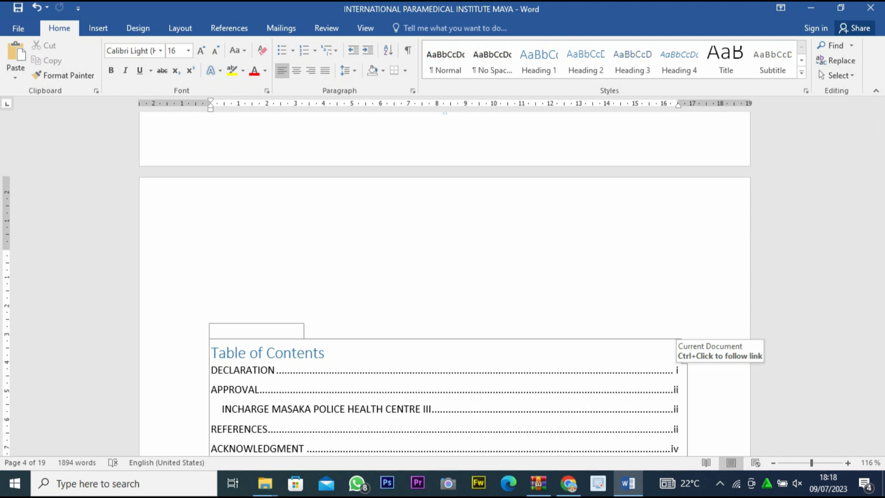
scroll(445, 276, up, 6)
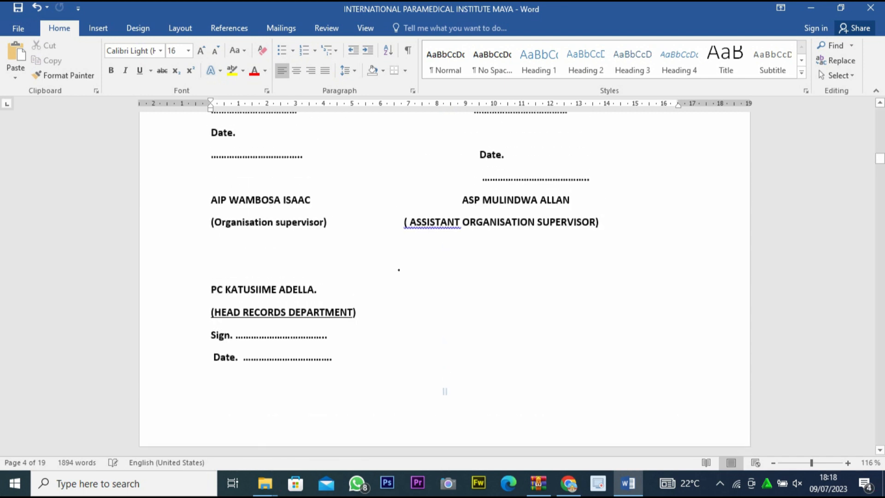
scroll(445, 392, up, 15)
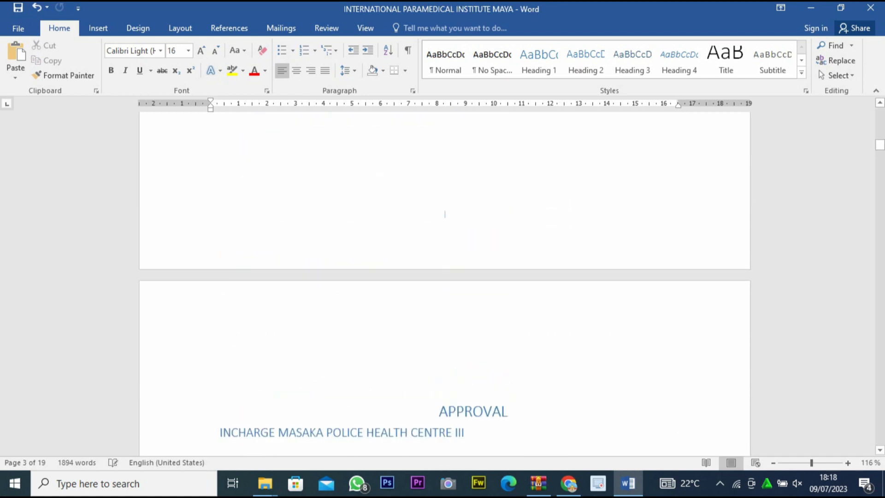
scroll(445, 393, up, 15)
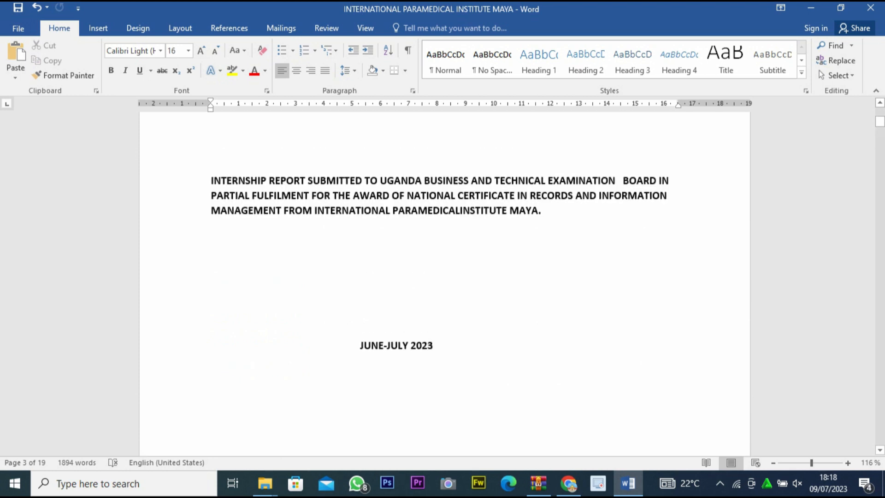
Add a 3 pt thick-and-thin line box page border to the cover page, applied to This section - First page only.
scroll(445, 283, up, 1)
click(211, 223)
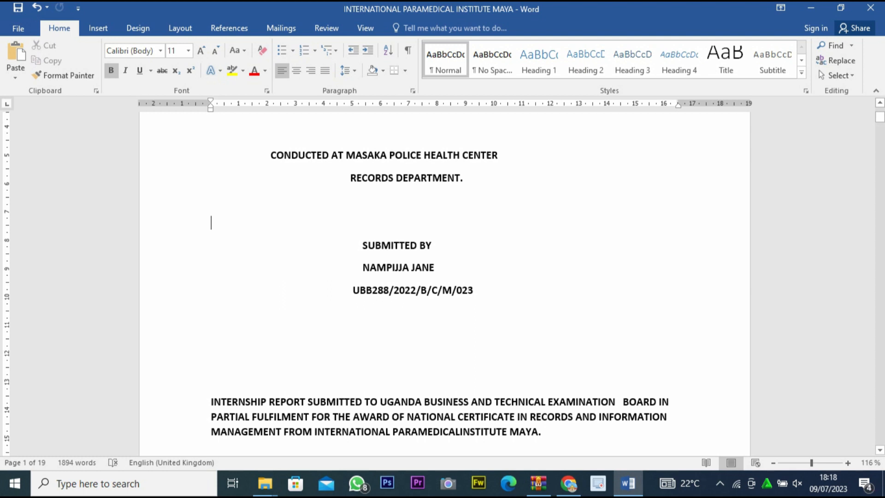
scroll(445, 284, up, 5)
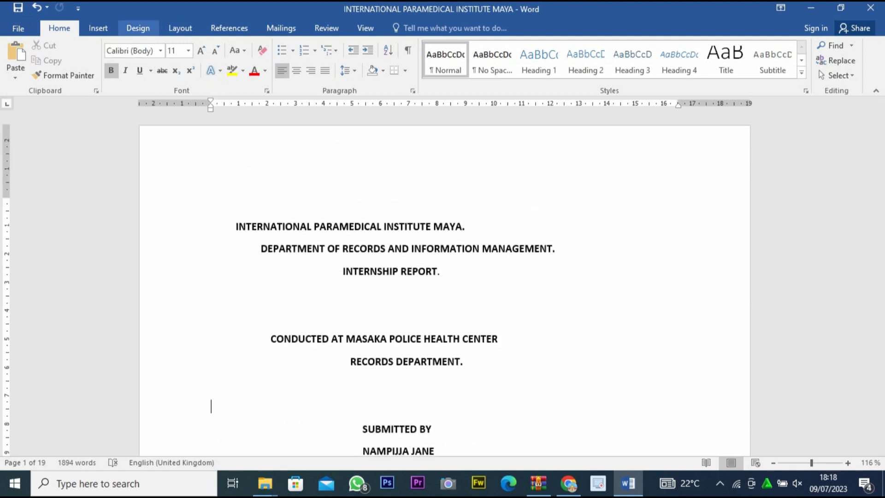
click(99, 29)
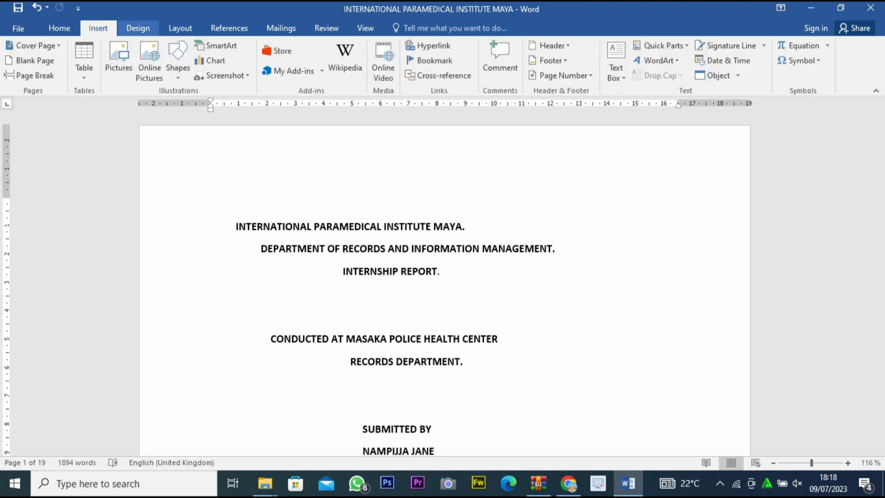
click(138, 28)
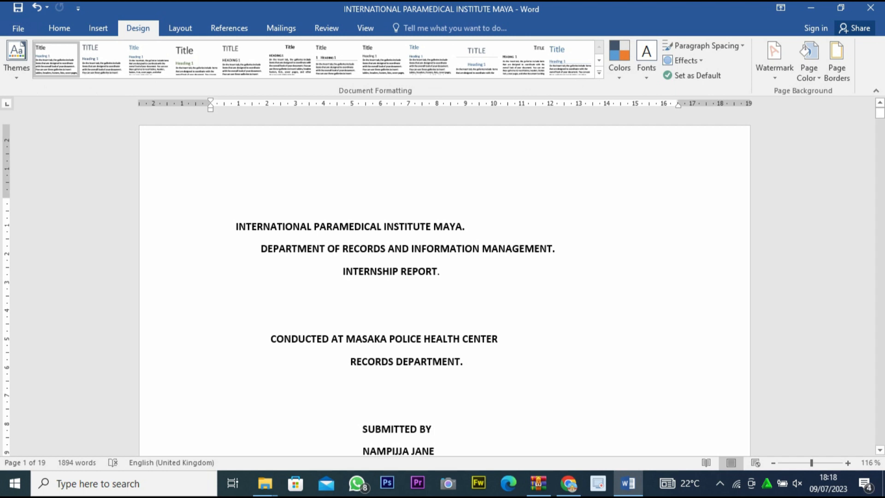
click(837, 60)
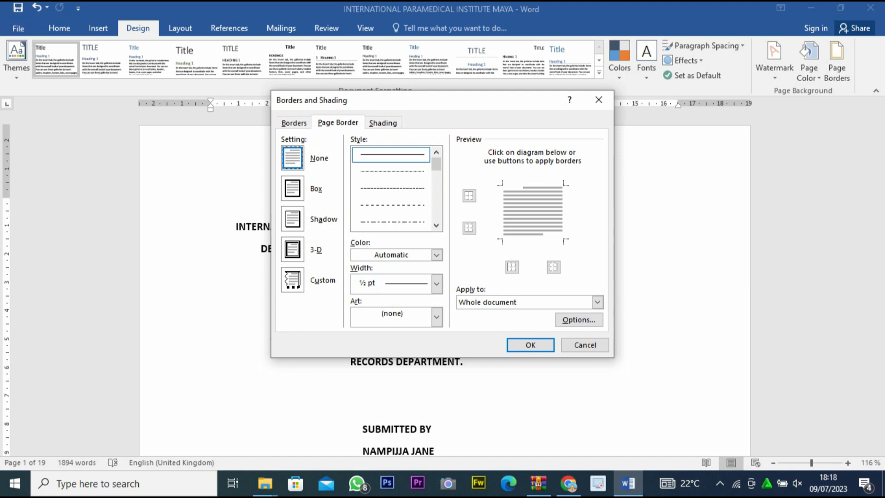
scroll(392, 188, down, 3)
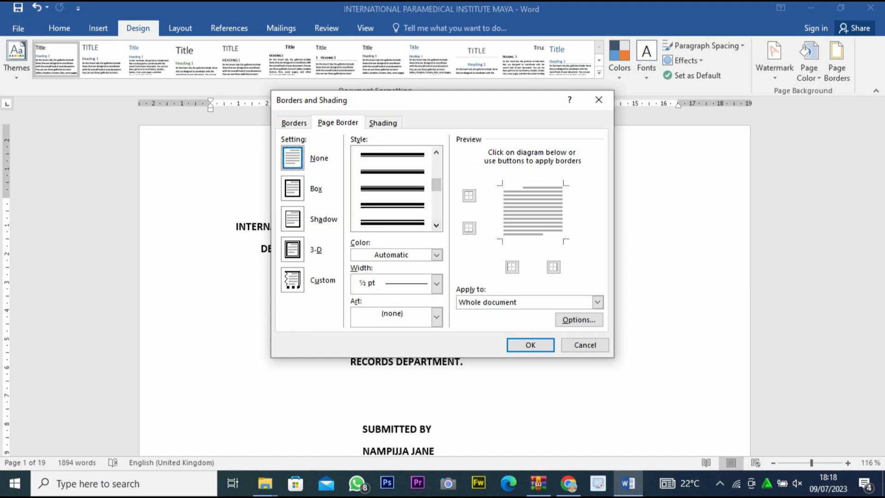
click(391, 205)
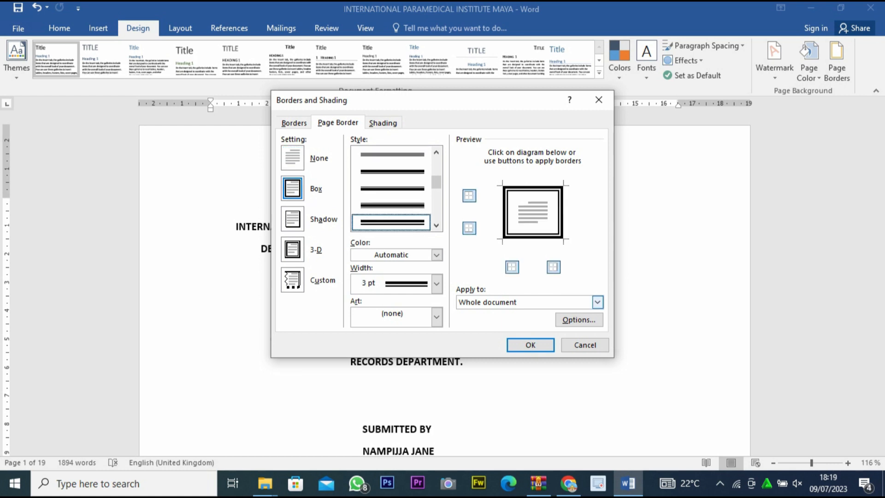
click(597, 302)
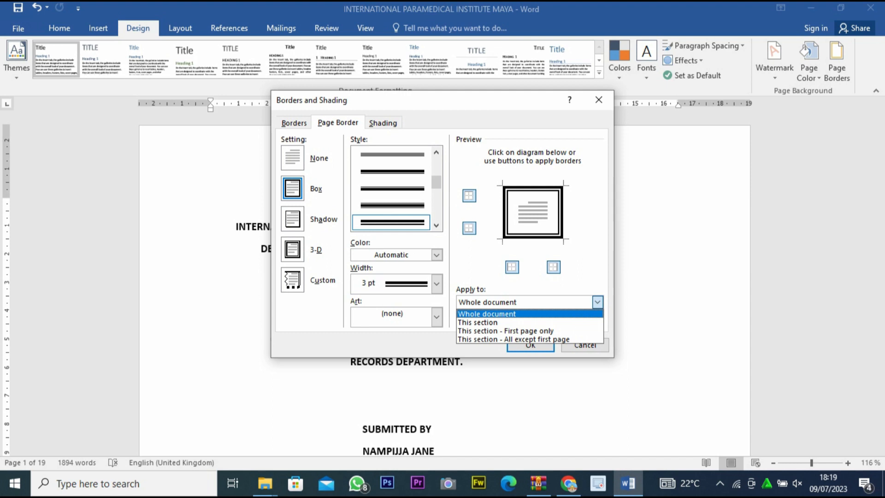
key(Return)
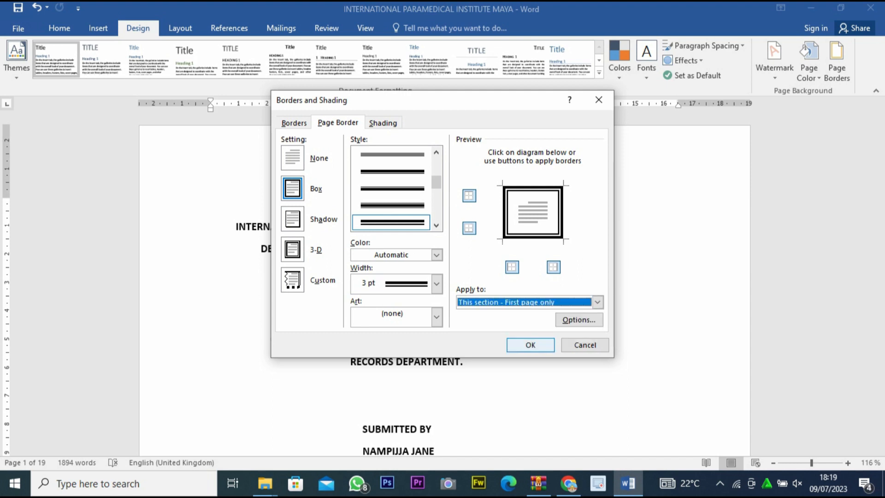
click(530, 345)
Check the page border on the cover and the DECLARATION, APPROVAL and REFERENCES pages that follow it.
scroll(442, 277, down, 5)
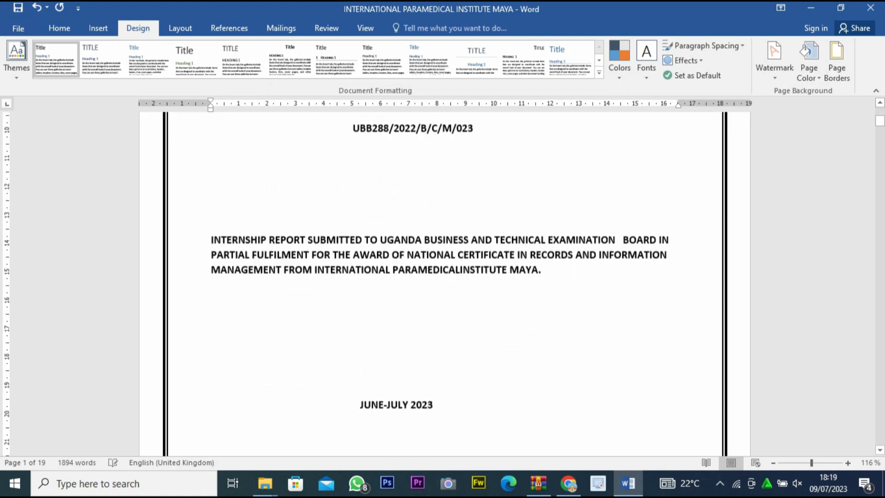
scroll(443, 277, down, 5)
scroll(442, 276, up, 3)
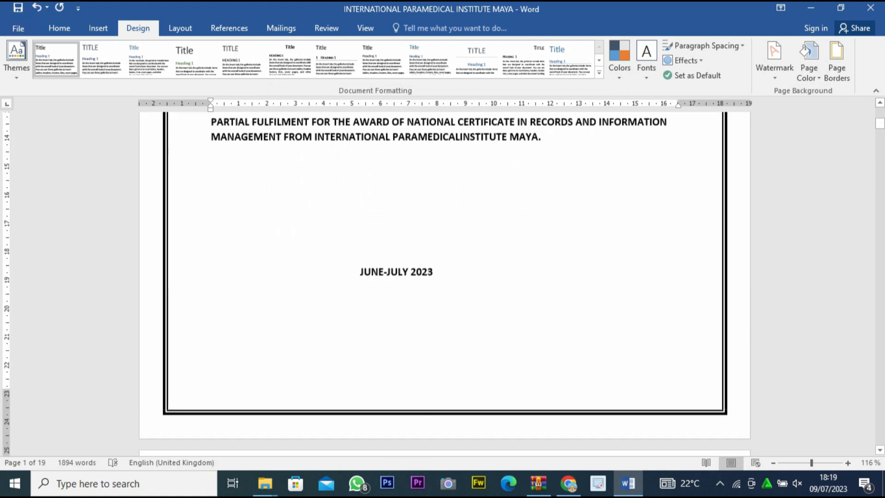
scroll(442, 277, down, 9)
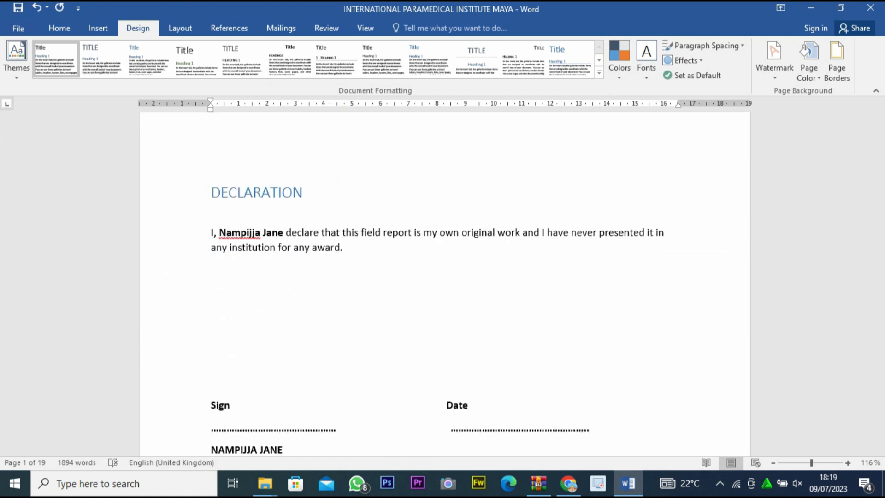
scroll(445, 194, down, 12)
scroll(445, 194, down, 18)
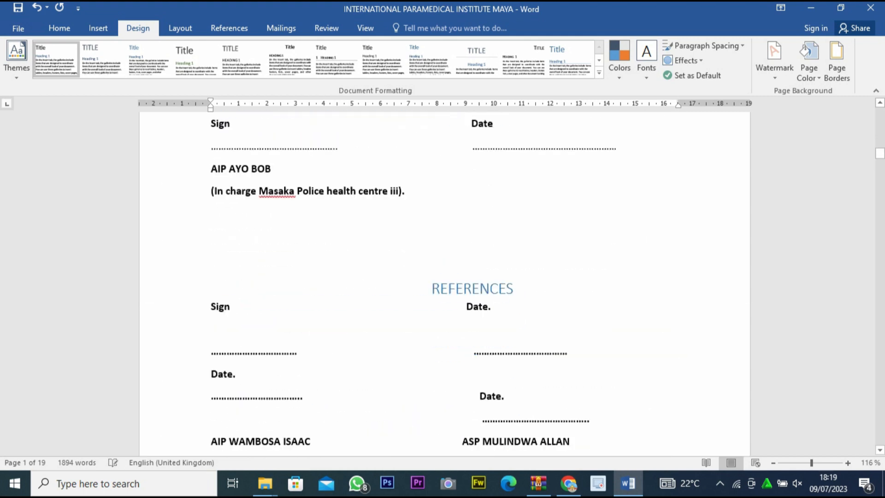
scroll(445, 195, up, 8)
scroll(445, 277, up, 15)
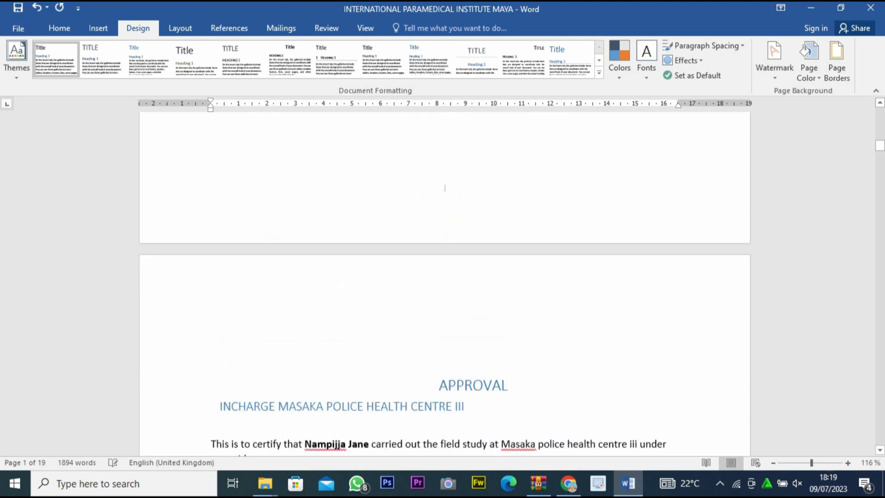